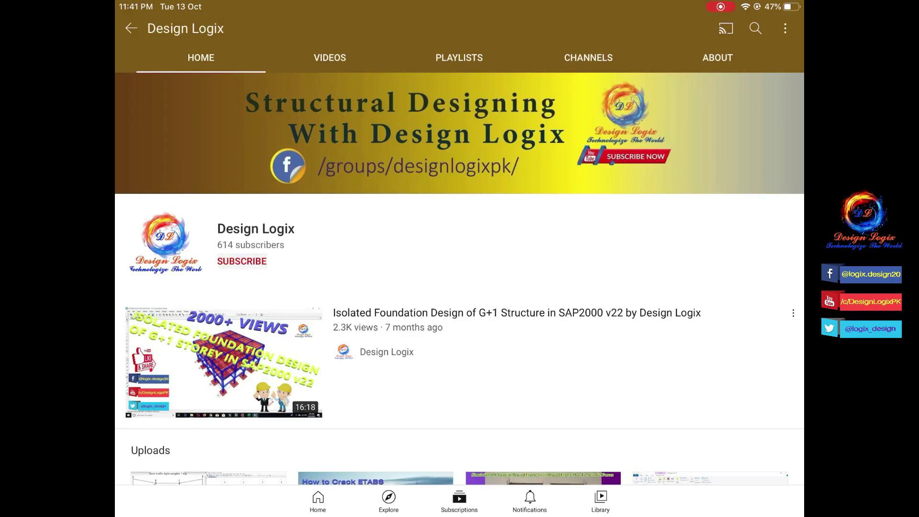
- Turn on all notifications for the Design Logix YouTube channel
{"action": "left_click", "coordinate": [698, 230]}
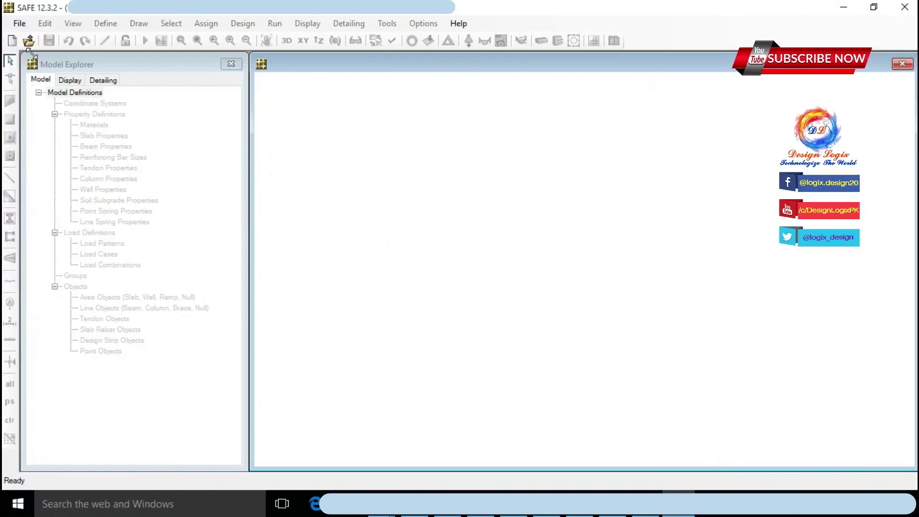
- Start a new model and review the phi factors in the design preferences
{"action": "left_click", "coordinate": [19, 23]}
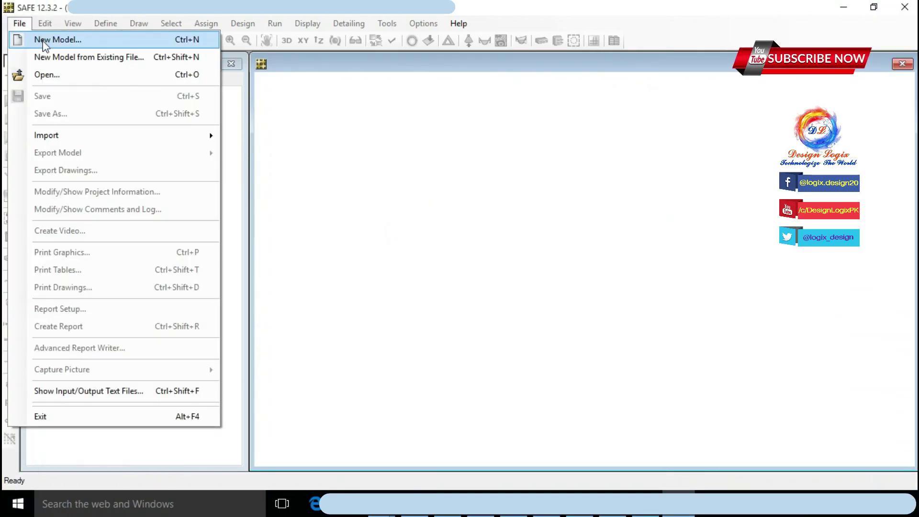
{"action": "left_click", "coordinate": [42, 39]}
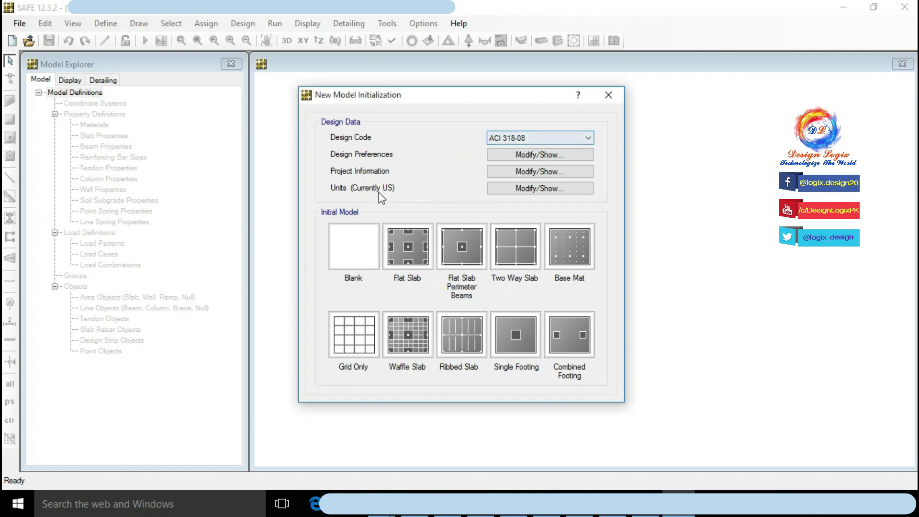
{"action": "mouse_move", "coordinate": [529, 193]}
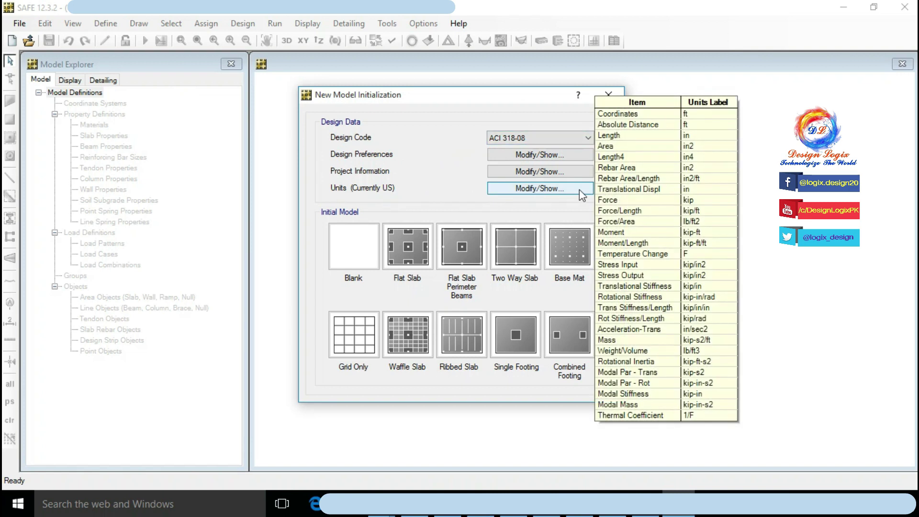
{"action": "left_click", "coordinate": [534, 155]}
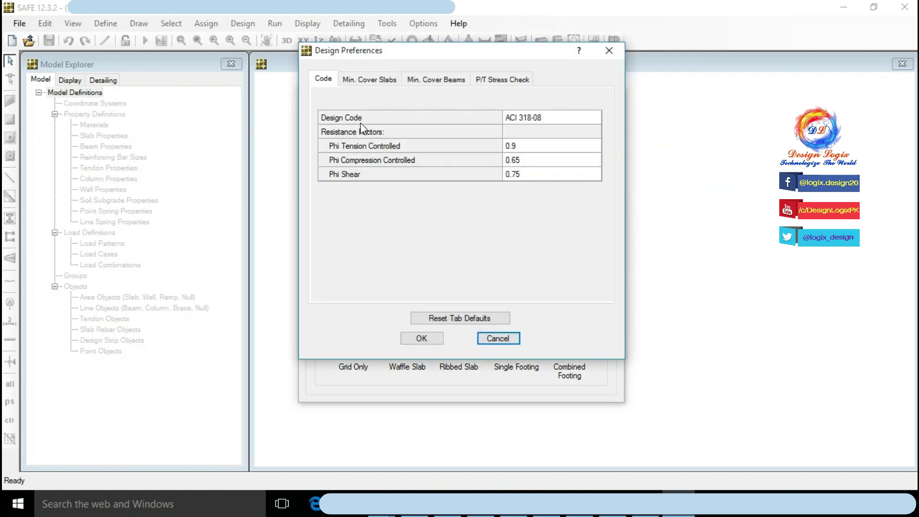
{"action": "left_click", "coordinate": [527, 148]}
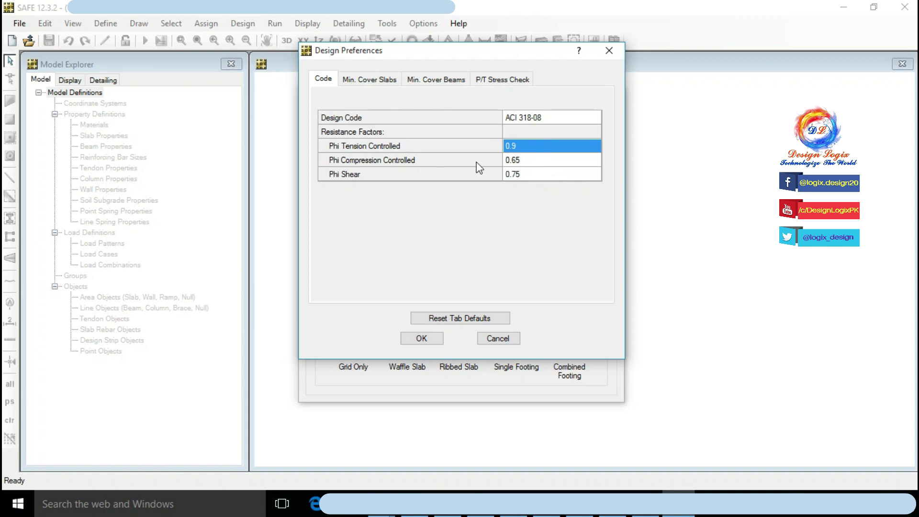
{"action": "left_click", "coordinate": [534, 161]}
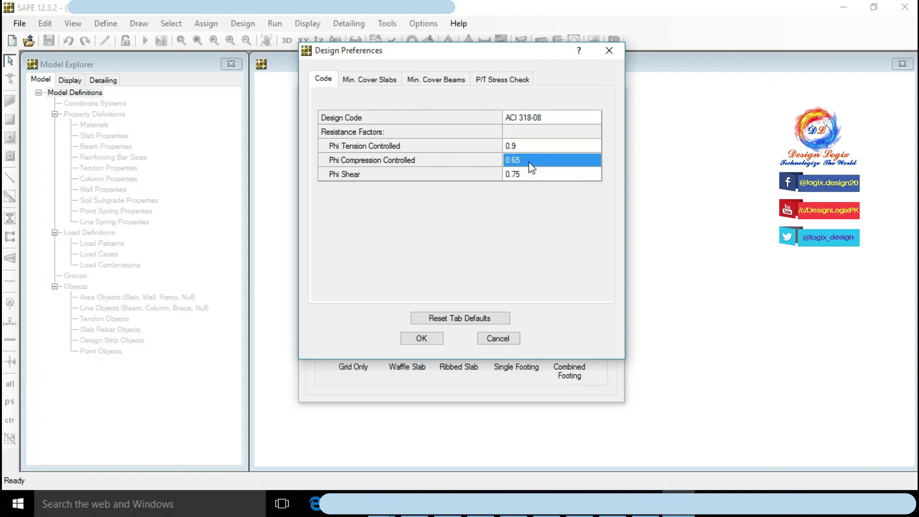
{"action": "left_click", "coordinate": [543, 176]}
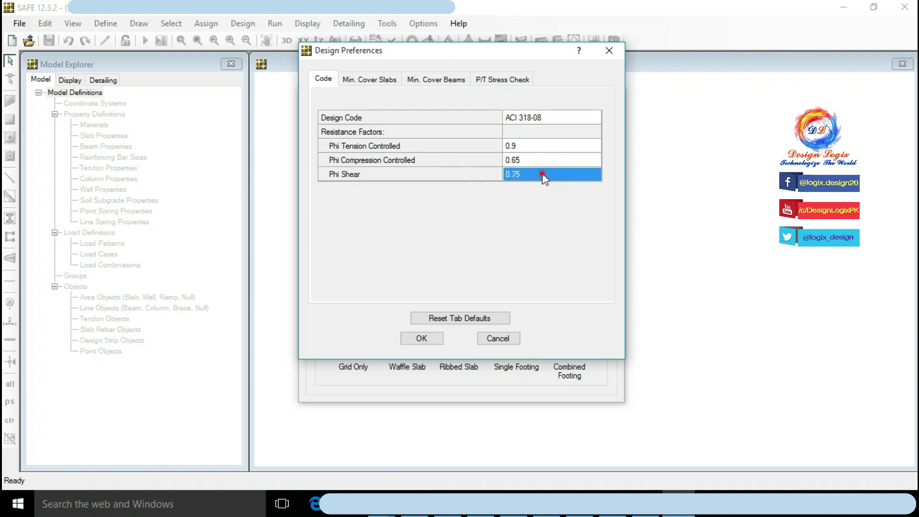
- Set the slab minimum clear cover to 3 in at top and bottom
{"action": "left_click", "coordinate": [385, 82]}
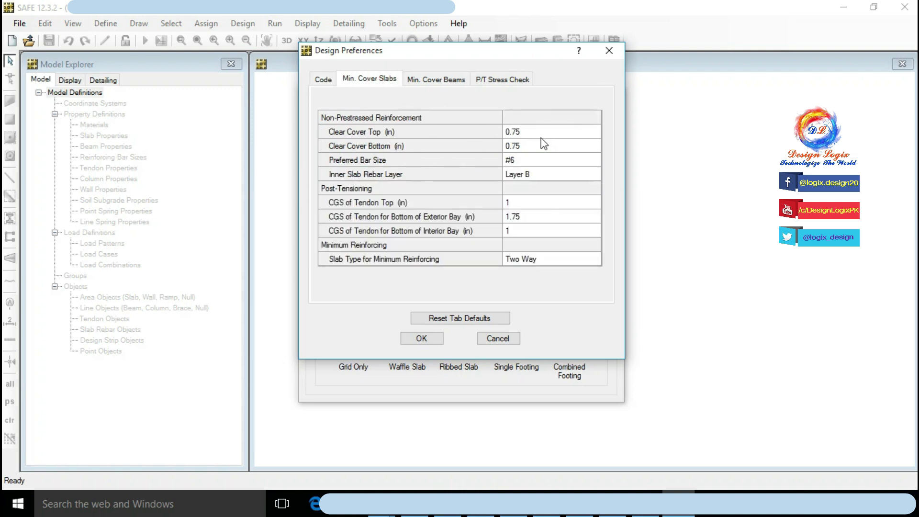
{"action": "left_click", "coordinate": [546, 132]}
{"action": "type", "text": "3"}
{"action": "left_click", "coordinate": [542, 145]}
{"action": "type", "text": "3"}
{"action": "left_click", "coordinate": [543, 133]}
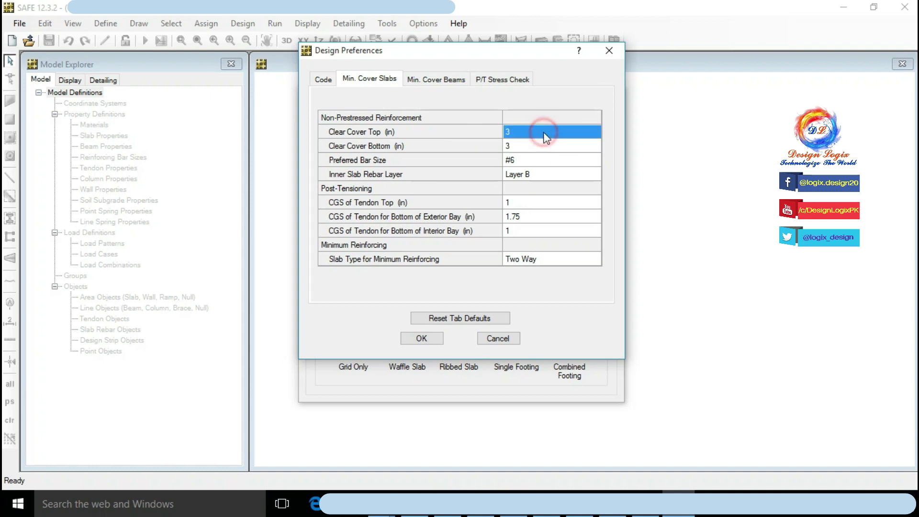
- Review beam clear covers and preferred bar sizes, then accept the design preferences
{"action": "left_click", "coordinate": [461, 80]}
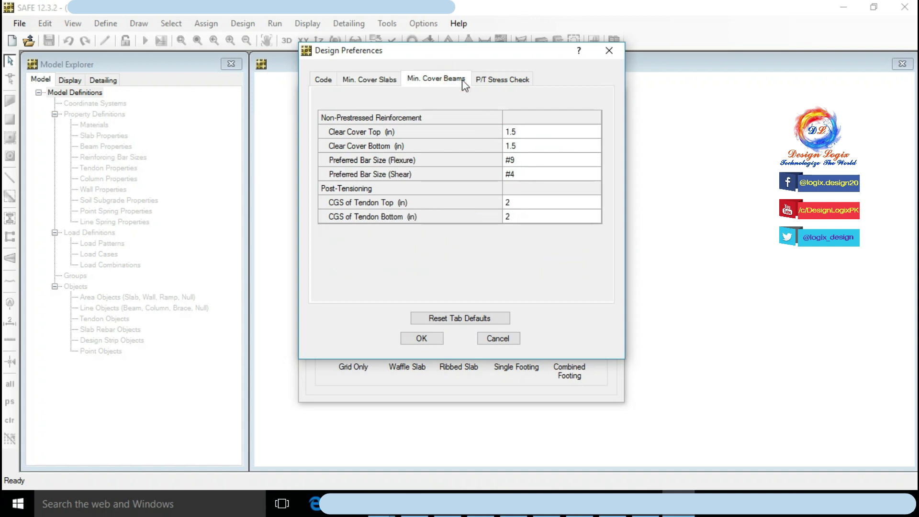
{"action": "left_click", "coordinate": [534, 135]}
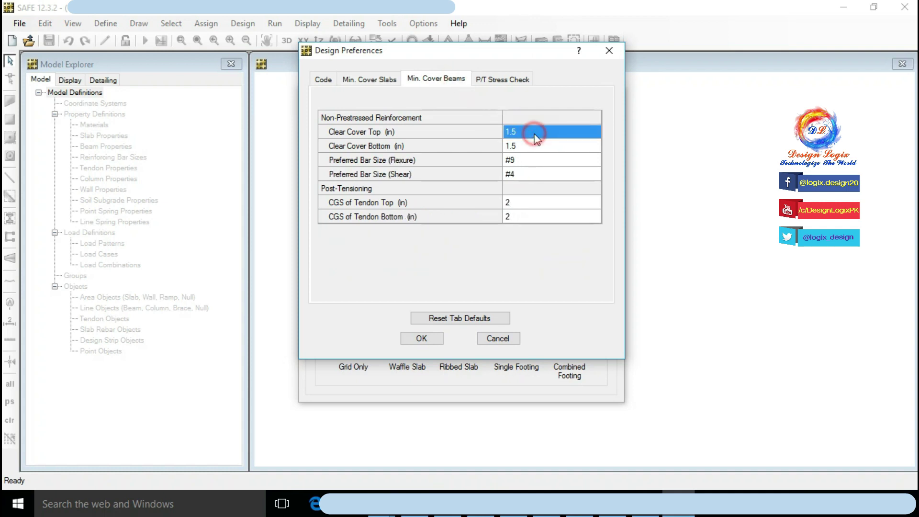
{"action": "left_click", "coordinate": [537, 146]}
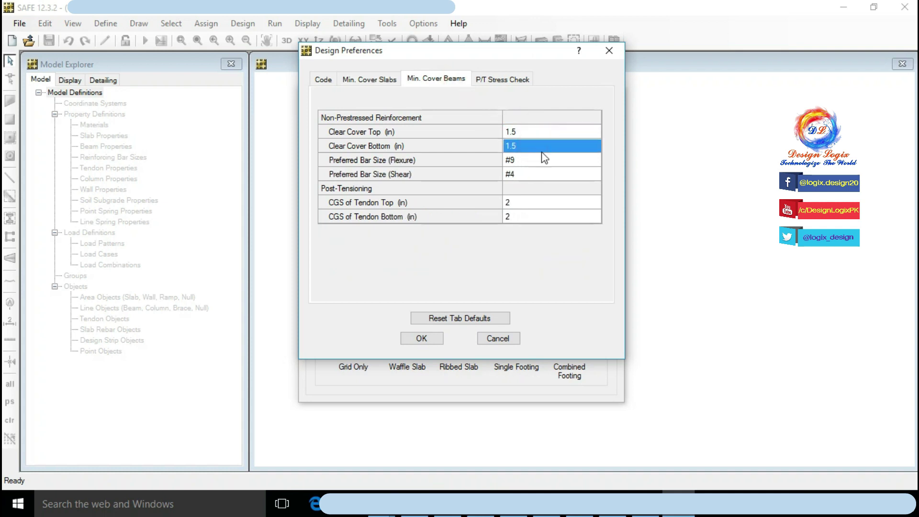
{"action": "left_click", "coordinate": [546, 159]}
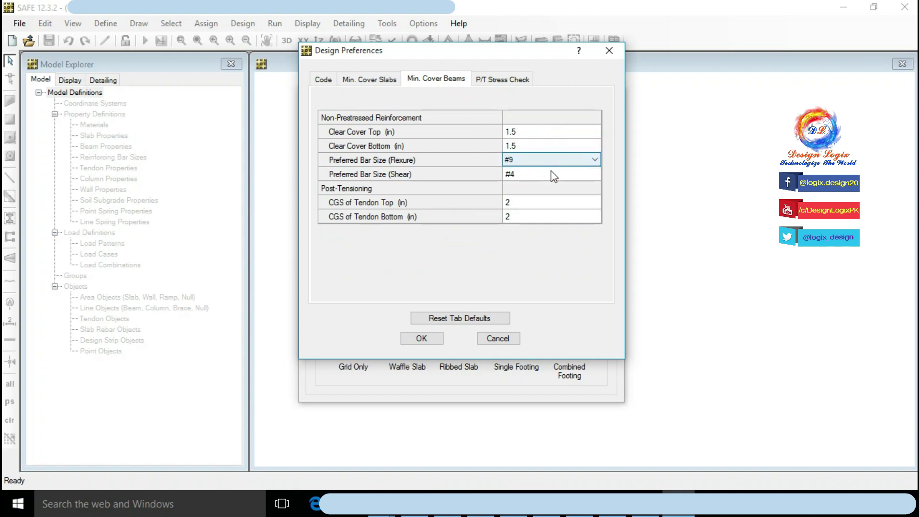
{"action": "left_click", "coordinate": [549, 173]}
{"action": "left_click", "coordinate": [431, 337]}
- Create a grid-only model with 2 X and 2 Y grid lines at 24 ft spacing
{"action": "left_click", "coordinate": [363, 330]}
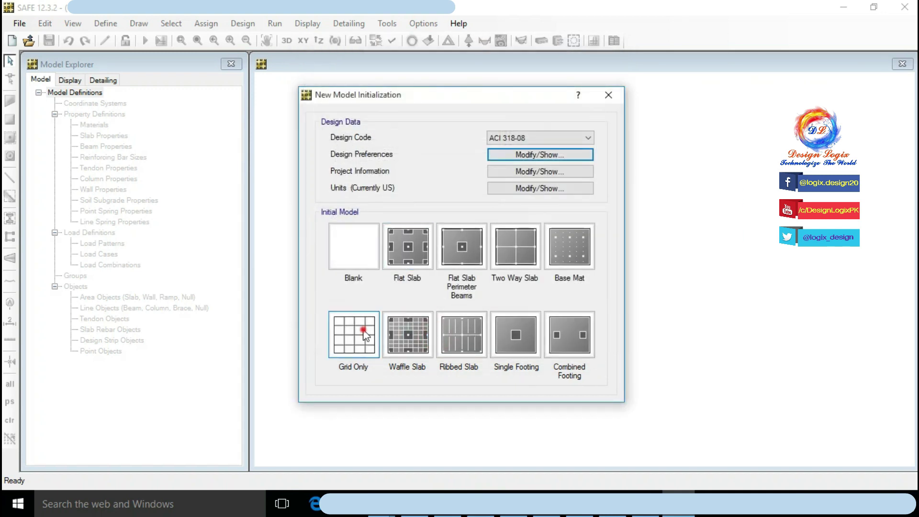
{"action": "type", "text": "2"}
{"action": "double_click", "coordinate": [468, 244]}
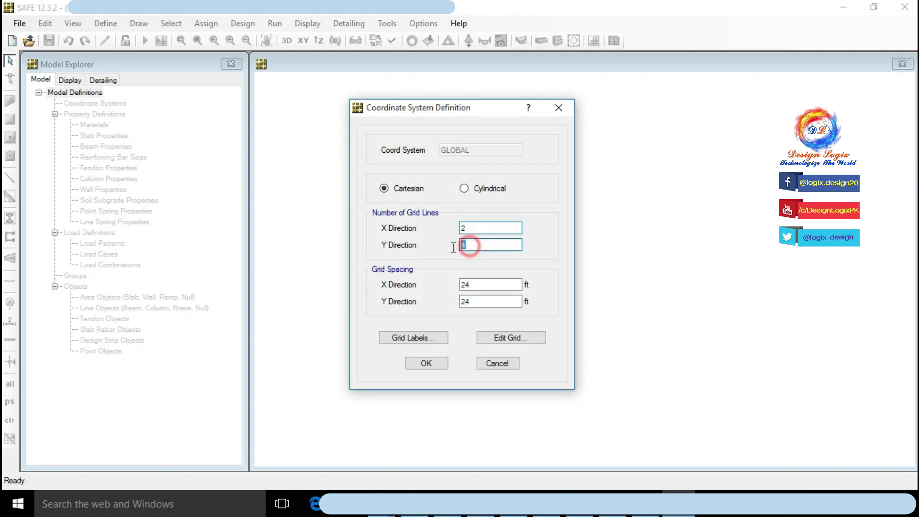
{"action": "type", "text": "2"}
{"action": "double_click", "coordinate": [467, 285]}
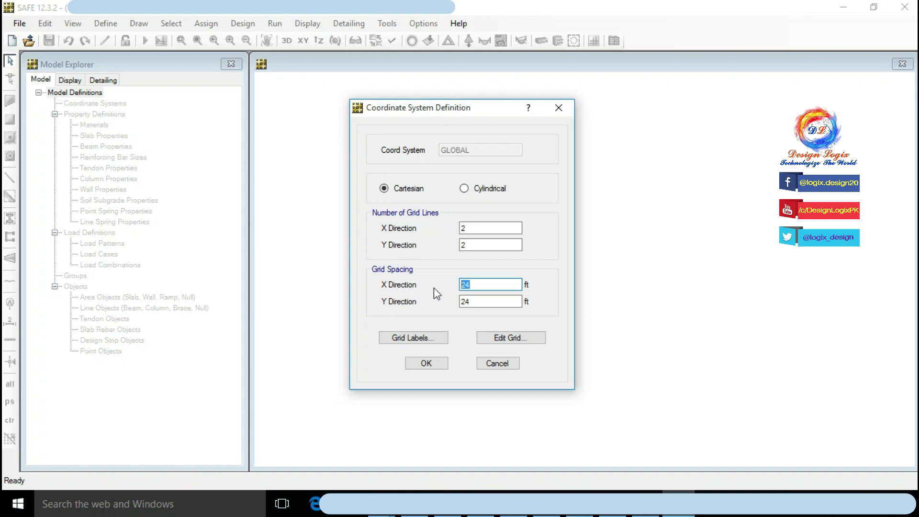
{"action": "left_click", "coordinate": [427, 364]}
- Accept the default display options and return to the grid plan
{"action": "left_click", "coordinate": [393, 41]}
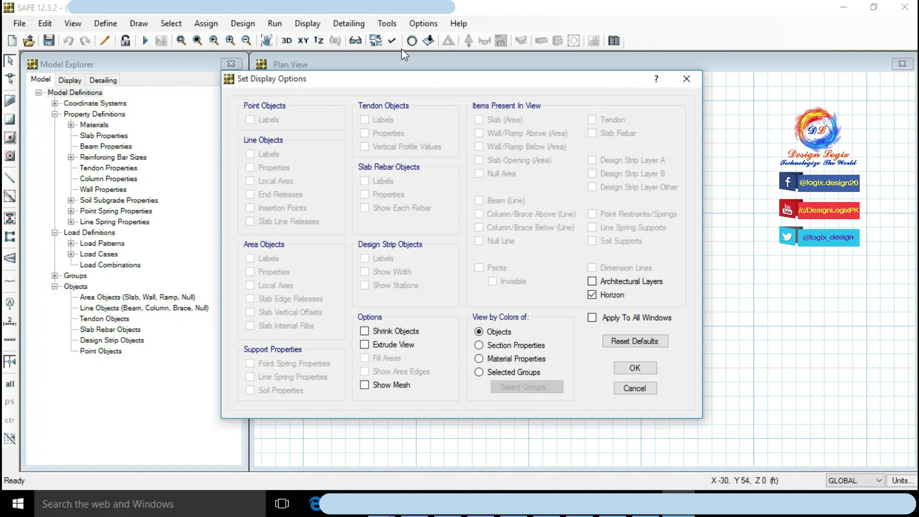
{"action": "left_click", "coordinate": [633, 368]}
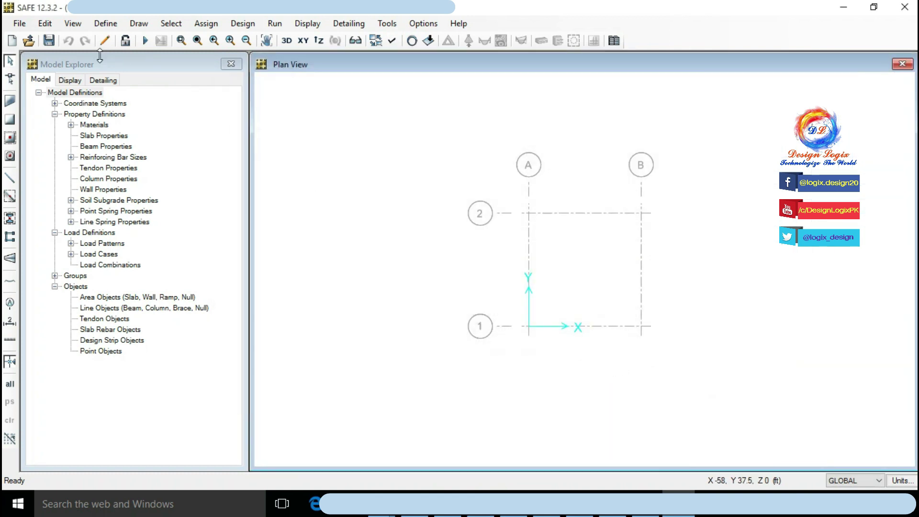
{"action": "left_click", "coordinate": [19, 23]}
{"action": "left_click", "coordinate": [293, 281]}
- Review the 4000Psi concrete modulus and compressive strength in the material definitions
{"action": "left_click", "coordinate": [106, 23]}
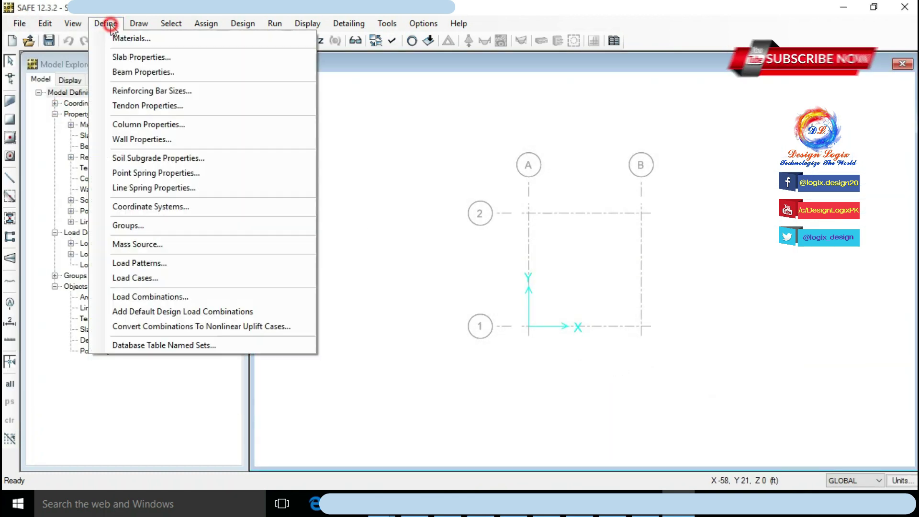
{"action": "left_click", "coordinate": [124, 37]}
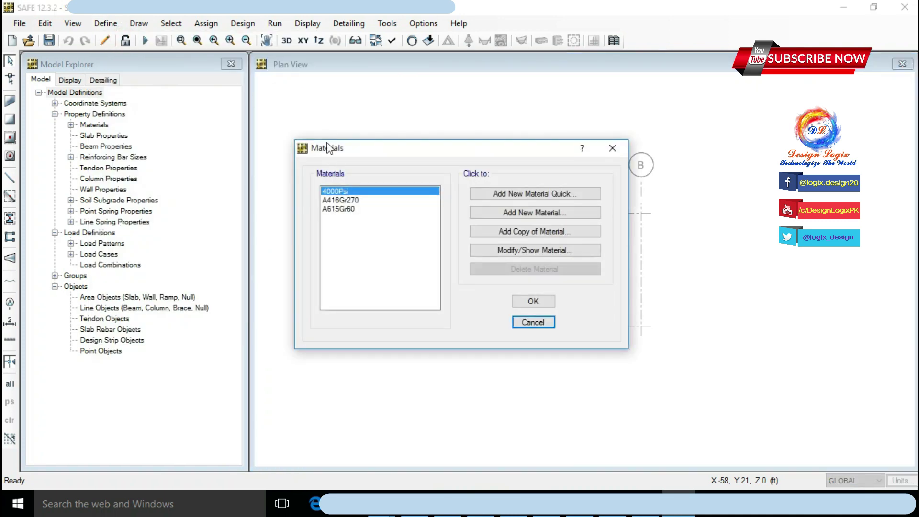
{"action": "left_click", "coordinate": [534, 250]}
{"action": "left_click", "coordinate": [539, 244]}
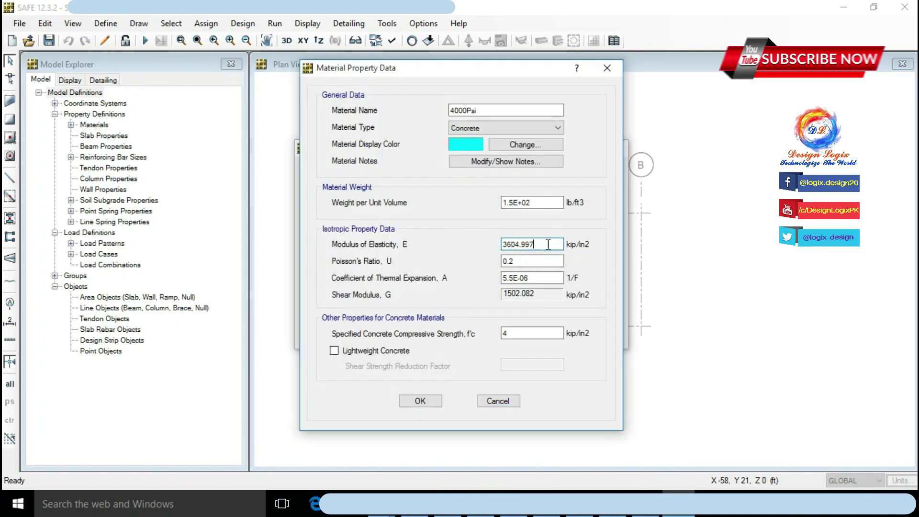
{"action": "left_click", "coordinate": [531, 335]}
{"action": "left_click", "coordinate": [422, 401]}
{"action": "left_click", "coordinate": [525, 304]}
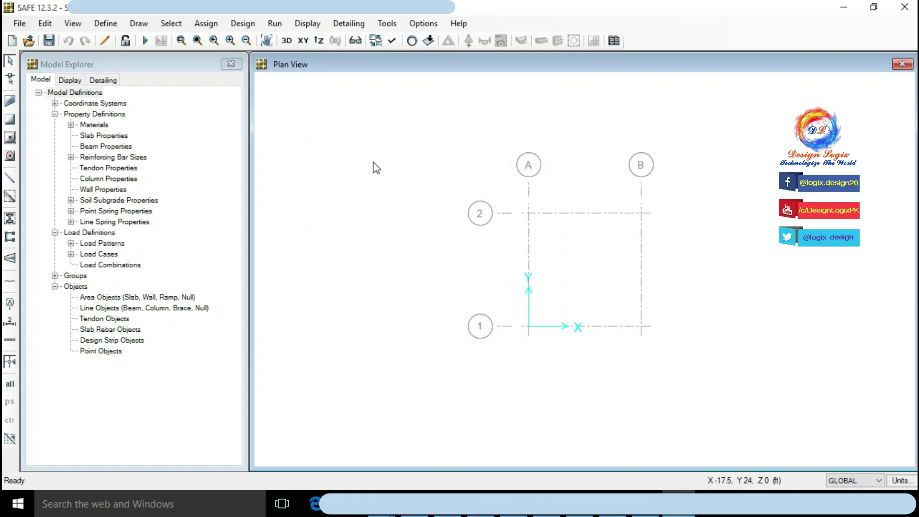
- Add a slab property named 30" in 4000Psi concrete with purple display colour
{"action": "left_click", "coordinate": [106, 24]}
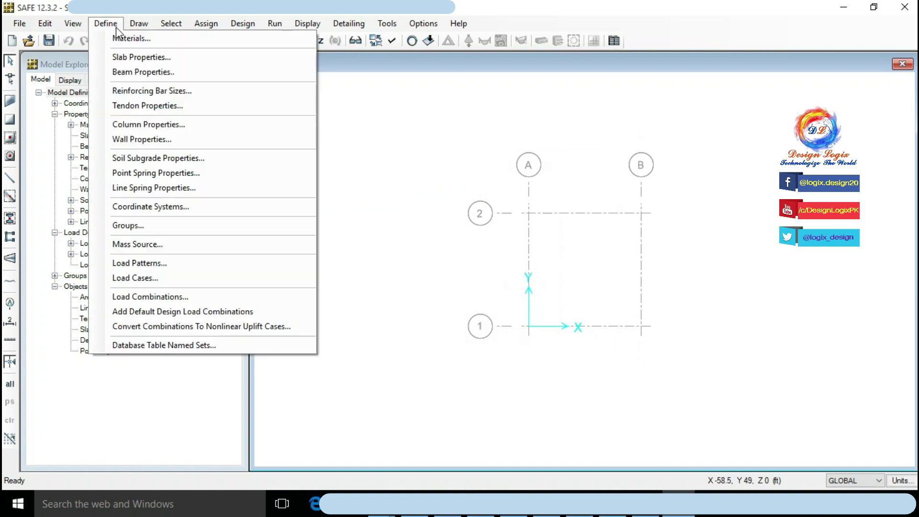
{"action": "left_click", "coordinate": [129, 58]}
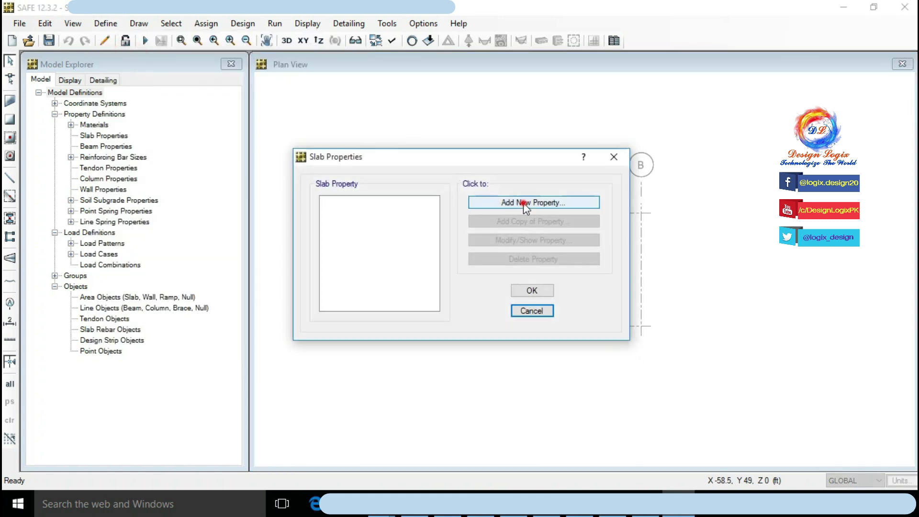
{"action": "left_click", "coordinate": [524, 203]}
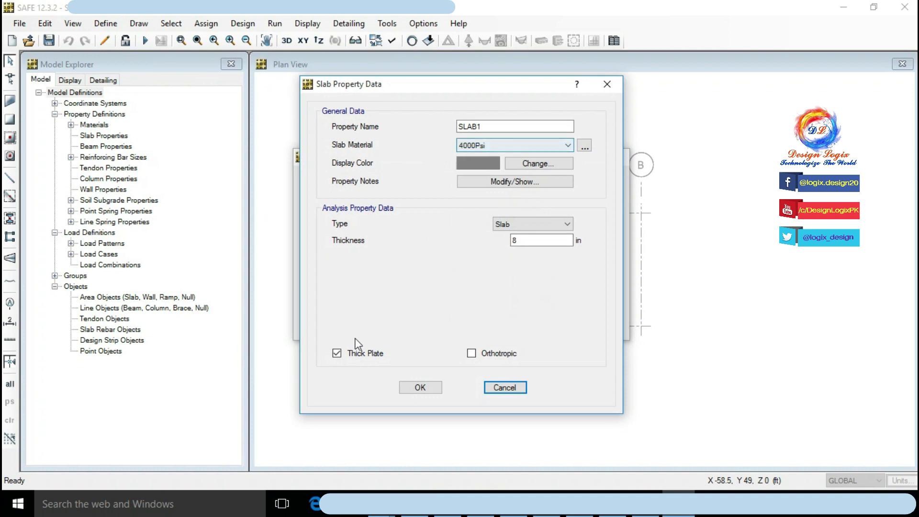
{"action": "left_click", "coordinate": [337, 354]}
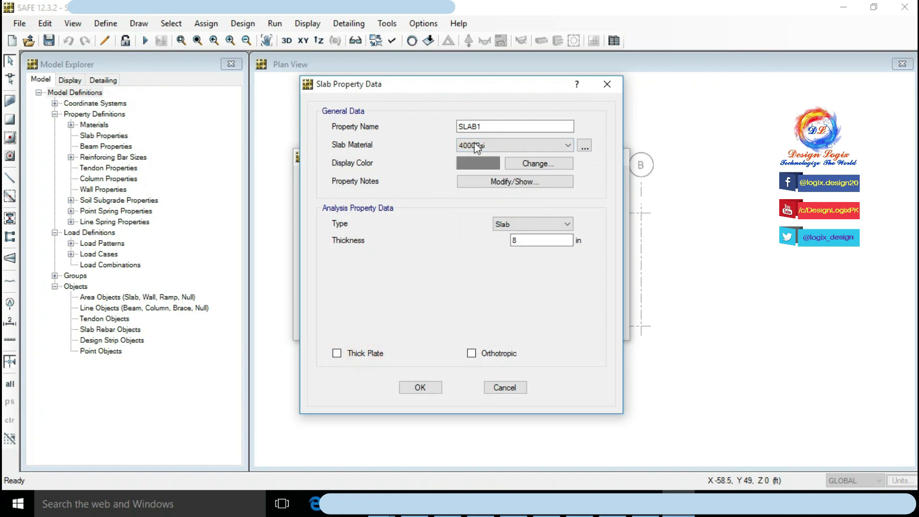
{"action": "double_click", "coordinate": [471, 126]}
{"action": "type", "text": "30"}
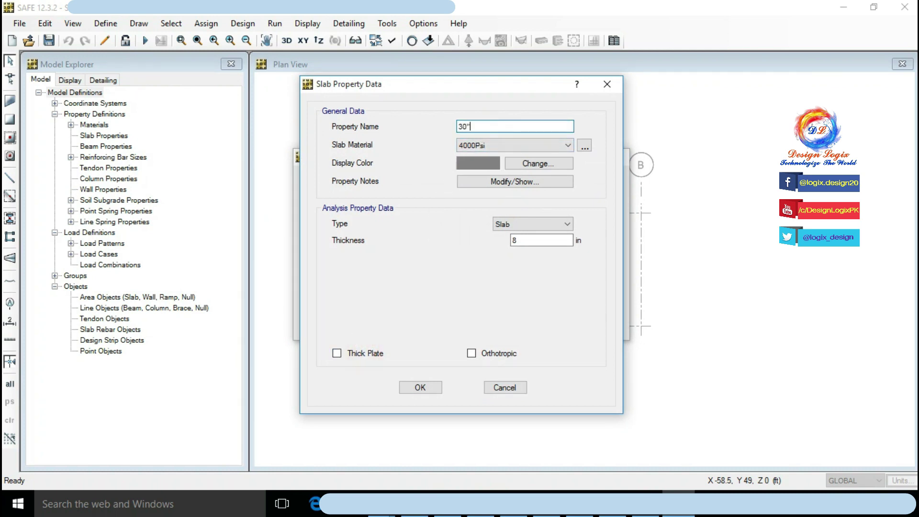
{"action": "left_click", "coordinate": [492, 146]}
{"action": "left_click", "coordinate": [492, 145]}
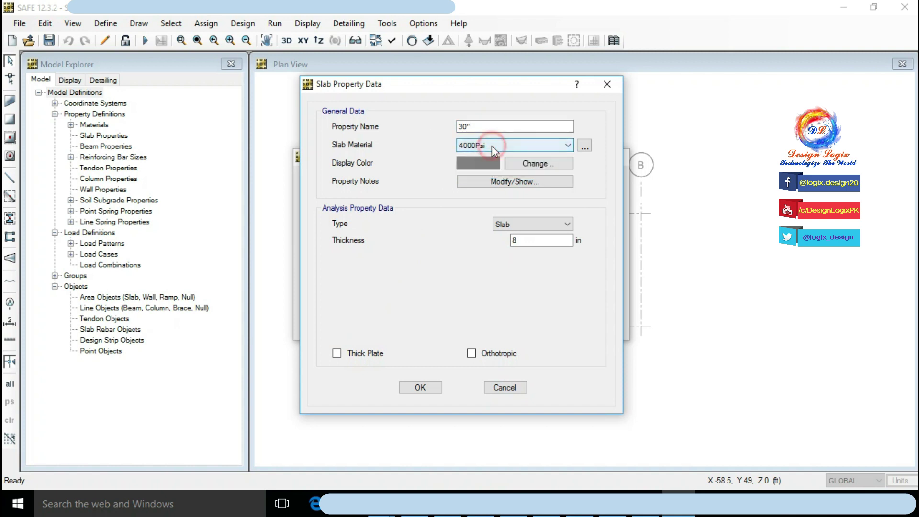
{"action": "left_click", "coordinate": [495, 166]}
{"action": "left_click", "coordinate": [446, 175]}
{"action": "left_click", "coordinate": [337, 295]}
- Set the 30" slab property type to Footing and confirm it
{"action": "double_click", "coordinate": [514, 241]}
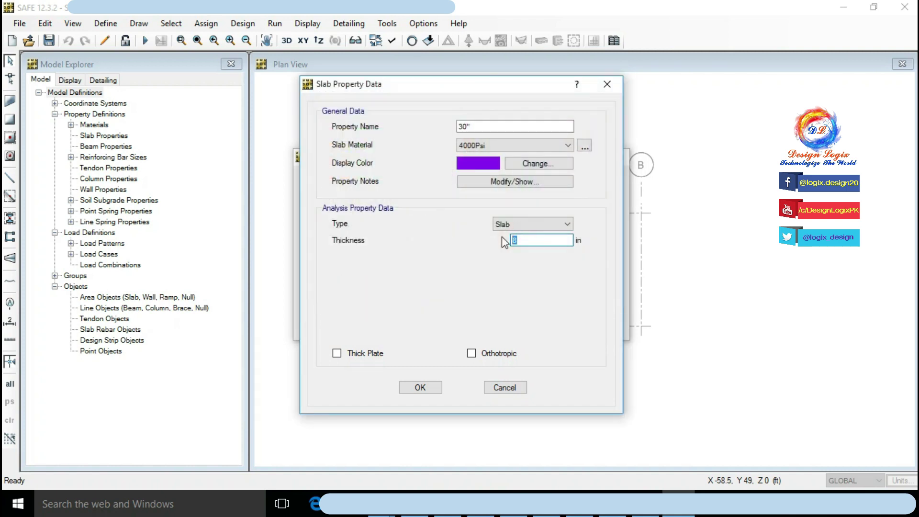
{"action": "left_click", "coordinate": [550, 224]}
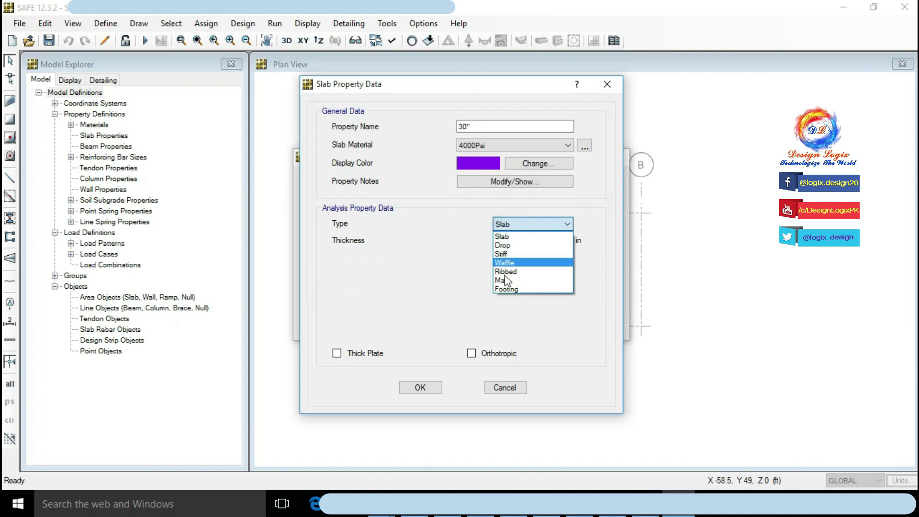
{"action": "left_click", "coordinate": [509, 289]}
{"action": "left_click", "coordinate": [420, 387]}
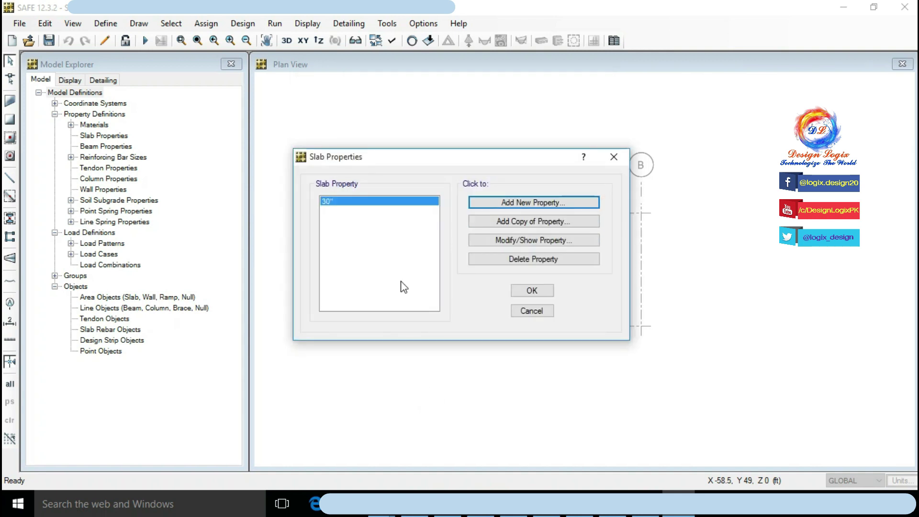
{"action": "left_click", "coordinate": [530, 289]}
- Add a new beam property with a red display colour
{"action": "left_click", "coordinate": [106, 23]}
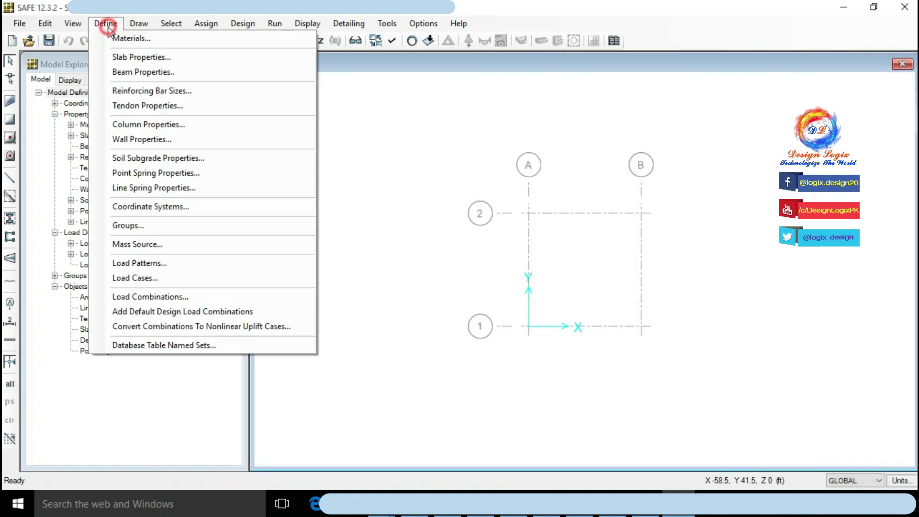
{"action": "left_click", "coordinate": [115, 71]}
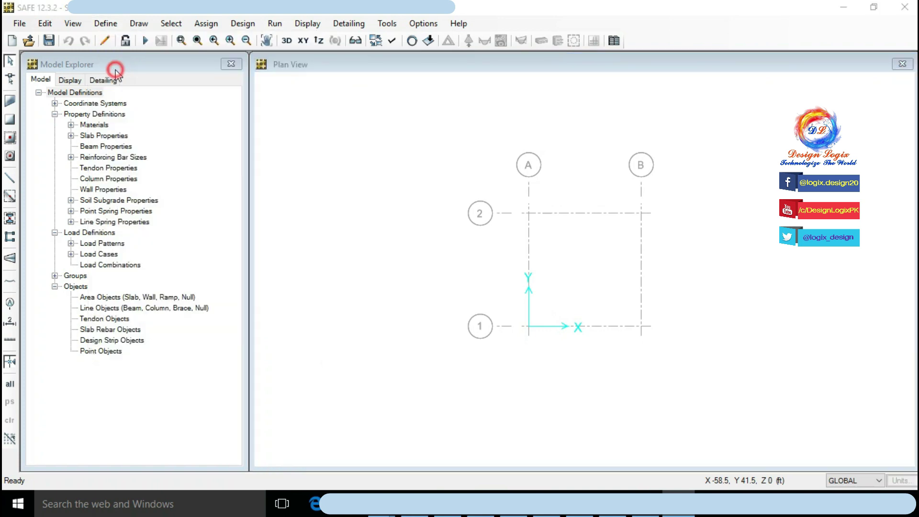
{"action": "left_click", "coordinate": [488, 200]}
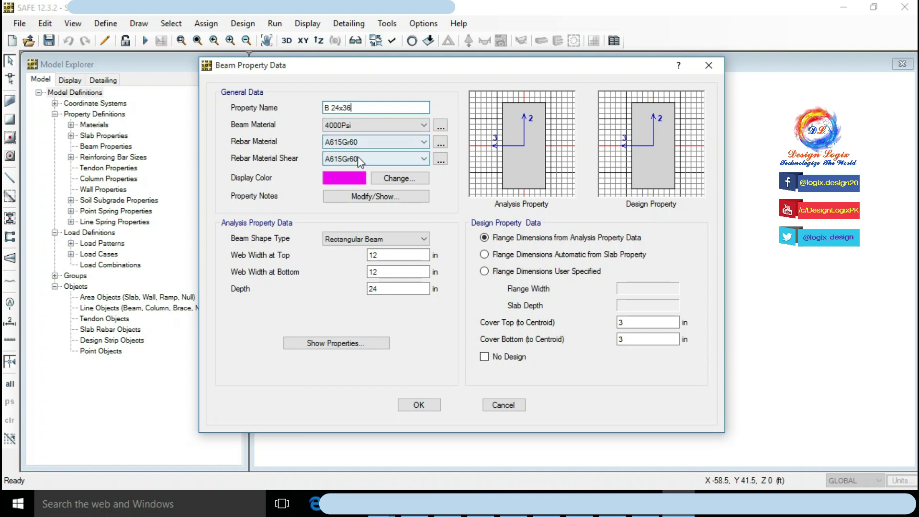
{"action": "left_click", "coordinate": [359, 176]}
{"action": "left_click", "coordinate": [325, 145]}
{"action": "left_click", "coordinate": [335, 293]}
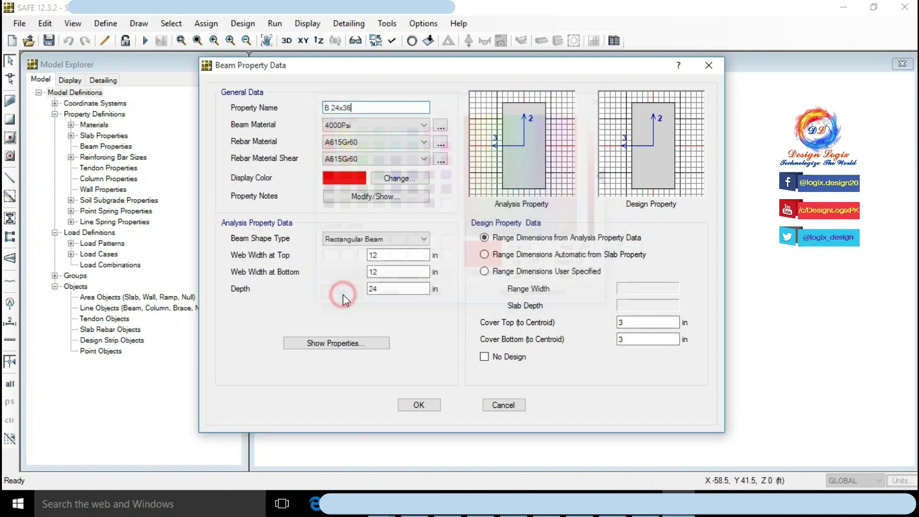
- Give beam B 24x36 24 in top and bottom widths and 36 in depth, then save
{"action": "double_click", "coordinate": [371, 255]}
{"action": "type", "text": "24"}
{"action": "key", "text": "Tab"}
{"action": "type", "text": "24"}
{"action": "key", "text": "Tab"}
{"action": "type", "text": "36"}
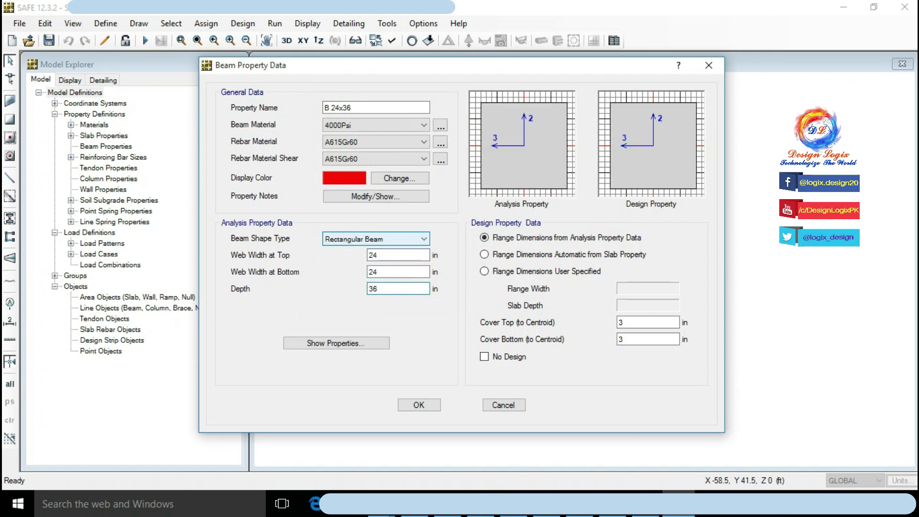
{"action": "left_click", "coordinate": [389, 269]}
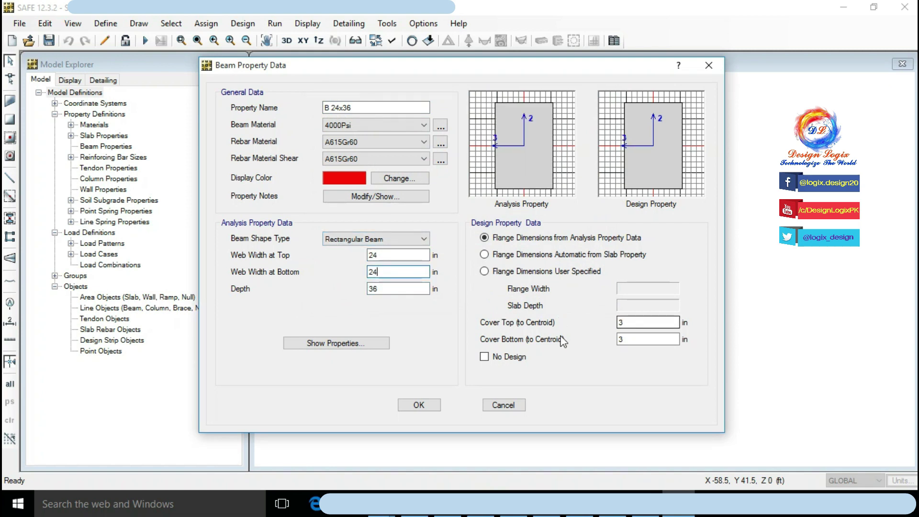
{"action": "left_click", "coordinate": [638, 340]}
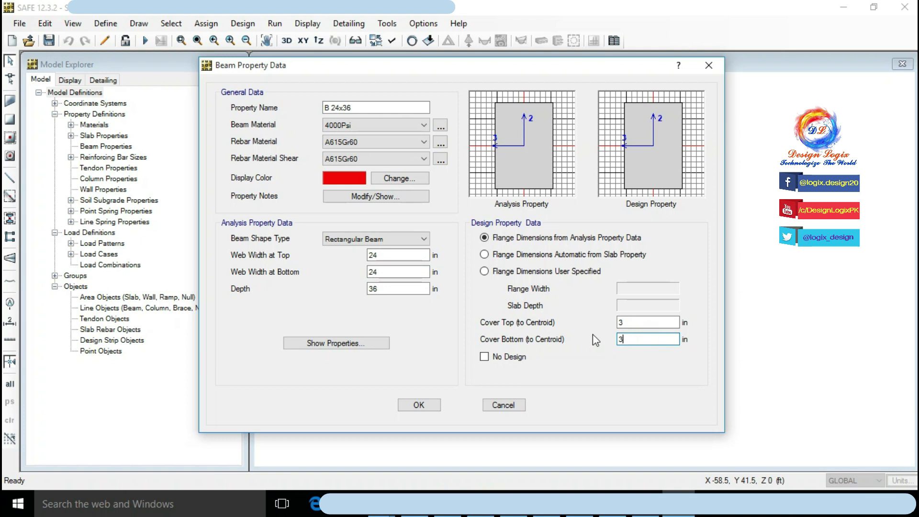
{"action": "left_click", "coordinate": [419, 405]}
{"action": "left_click", "coordinate": [533, 294]}
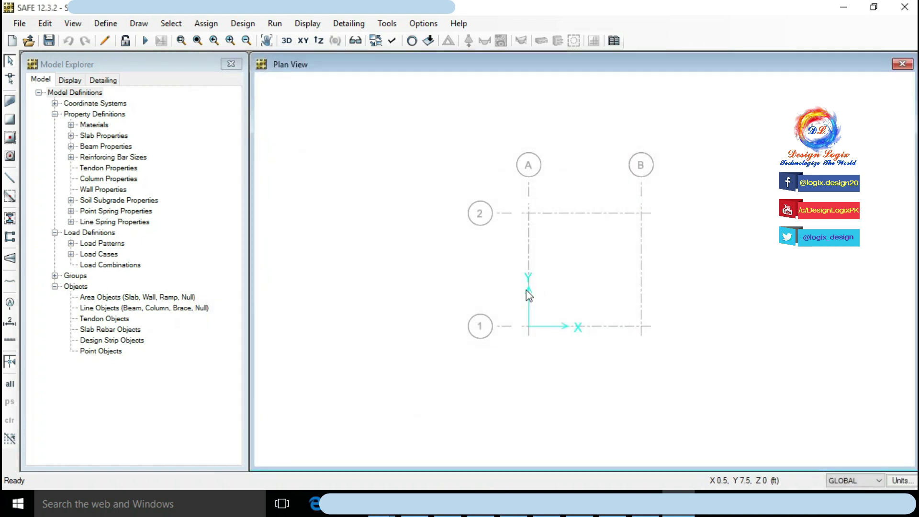
{"action": "left_click", "coordinate": [49, 41]}
{"action": "left_click", "coordinate": [115, 27]}
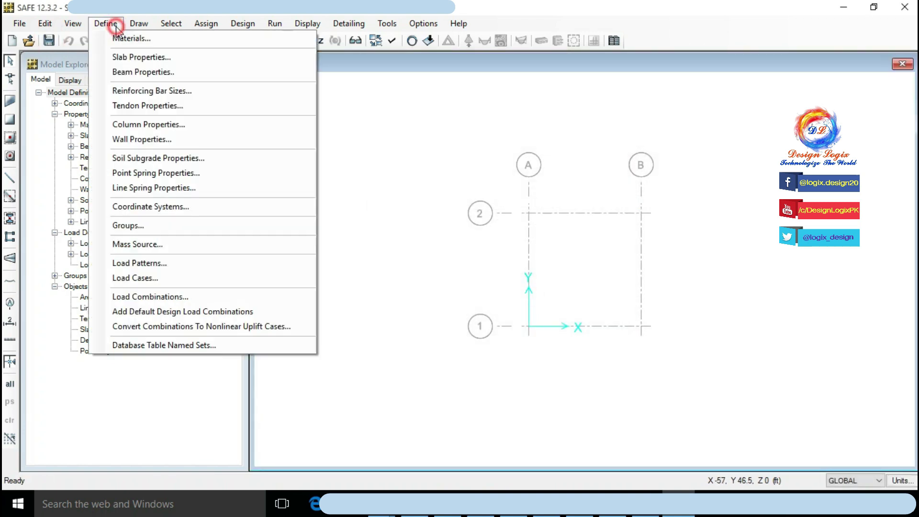
- Rename SOIL1 to '2 tsf' with subgrade modulus =2*2.2046*1000*36 (158731.2 lb/ft3)
{"action": "left_click", "coordinate": [146, 158]}
{"action": "left_click", "coordinate": [498, 240]}
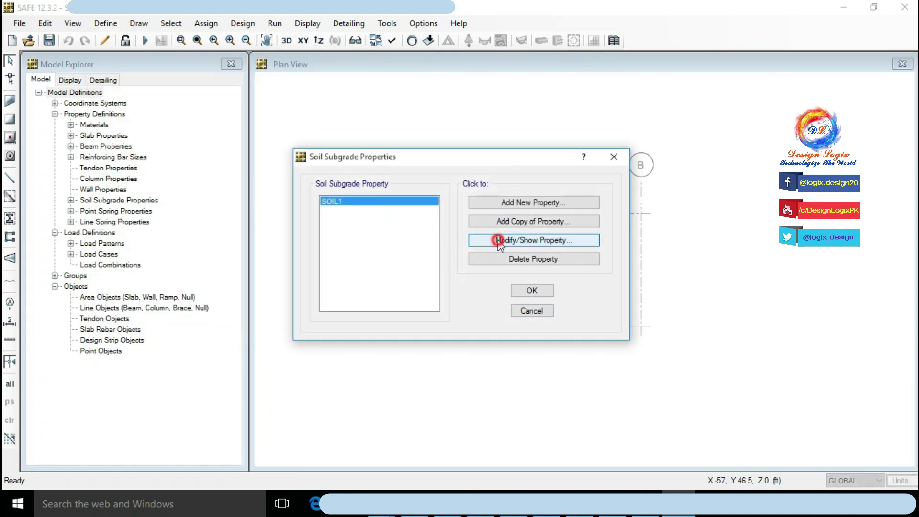
{"action": "type", "text": "2 t"}
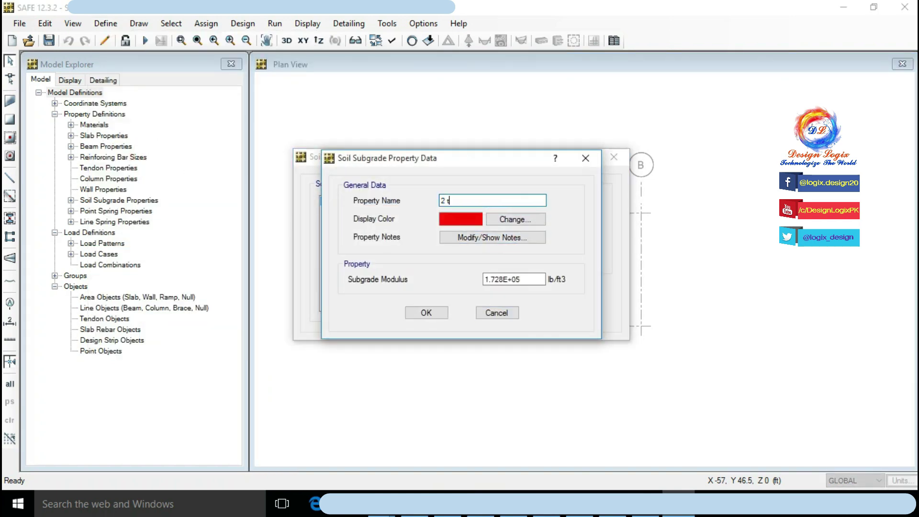
{"action": "type", "text": "sf"}
{"action": "double_click", "coordinate": [503, 279]}
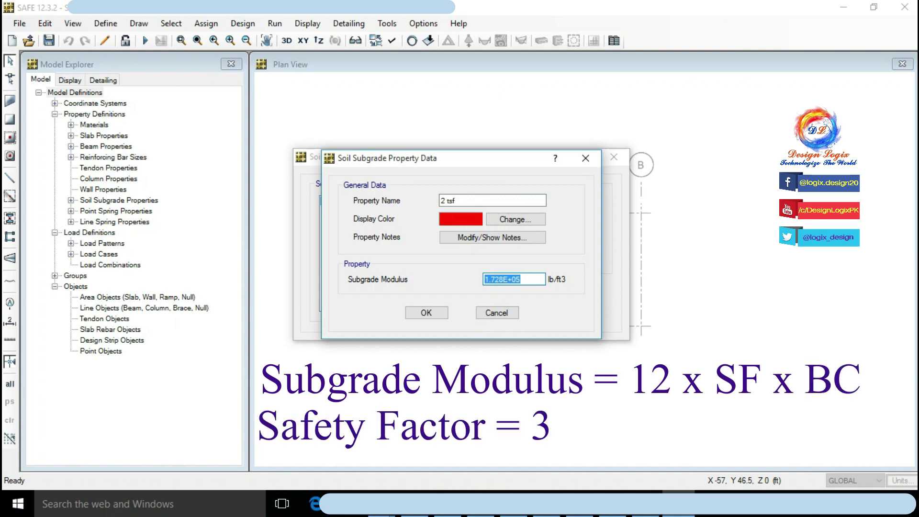
{"action": "type", "text": "=2*2.2046*1000"}
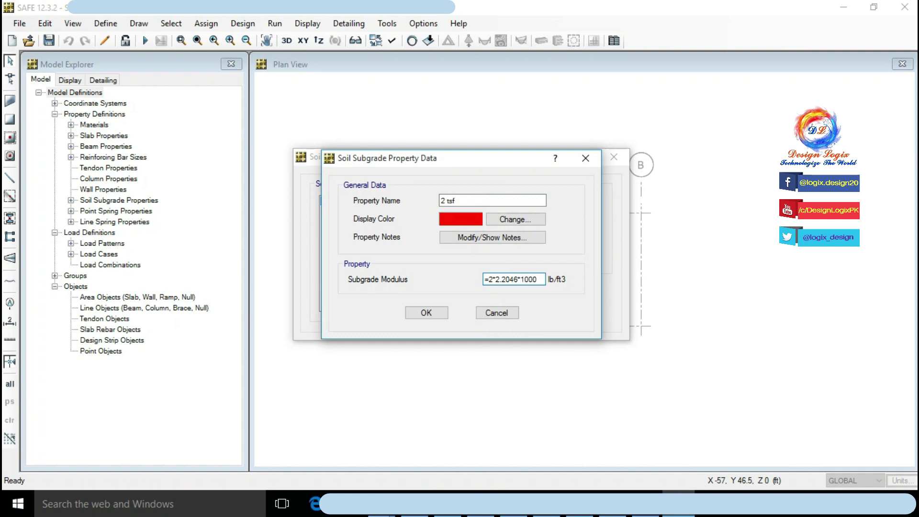
{"action": "type", "text": "*36"}
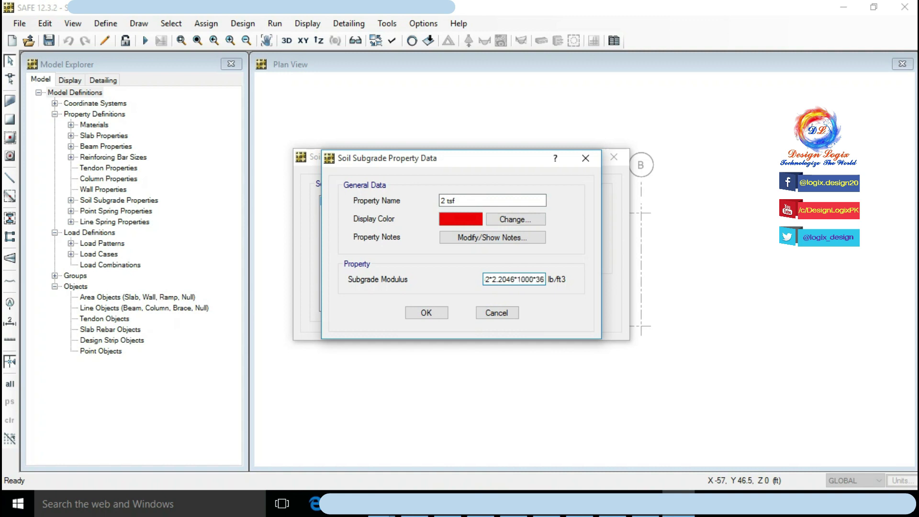
{"action": "left_click", "coordinate": [479, 200]}
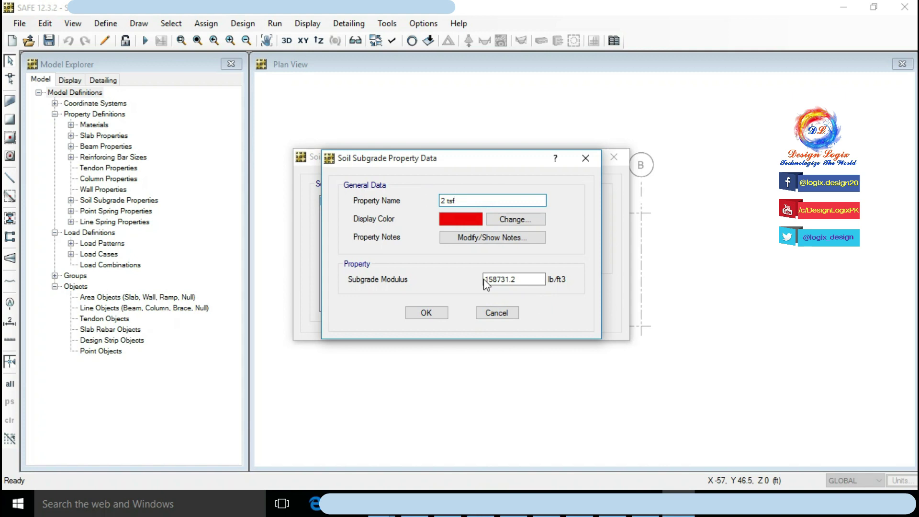
{"action": "left_click", "coordinate": [528, 280]}
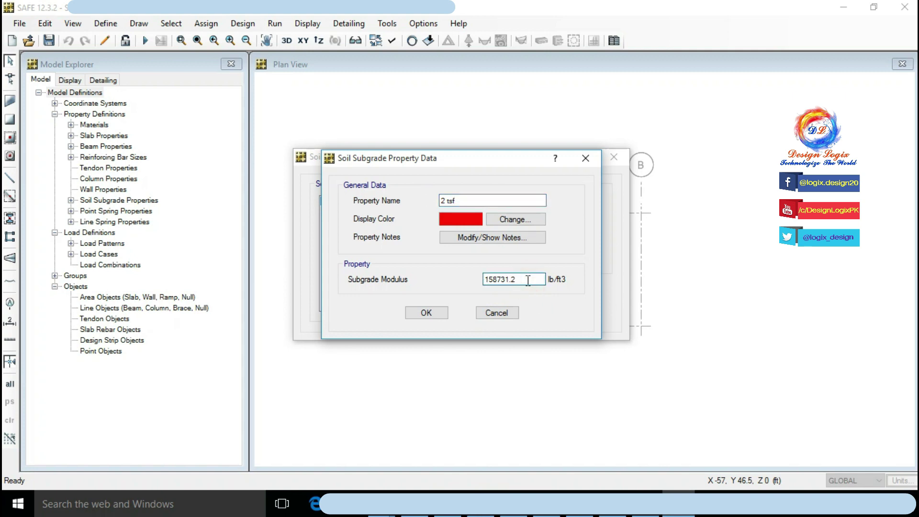
{"action": "left_click", "coordinate": [436, 312]}
{"action": "left_click", "coordinate": [529, 294]}
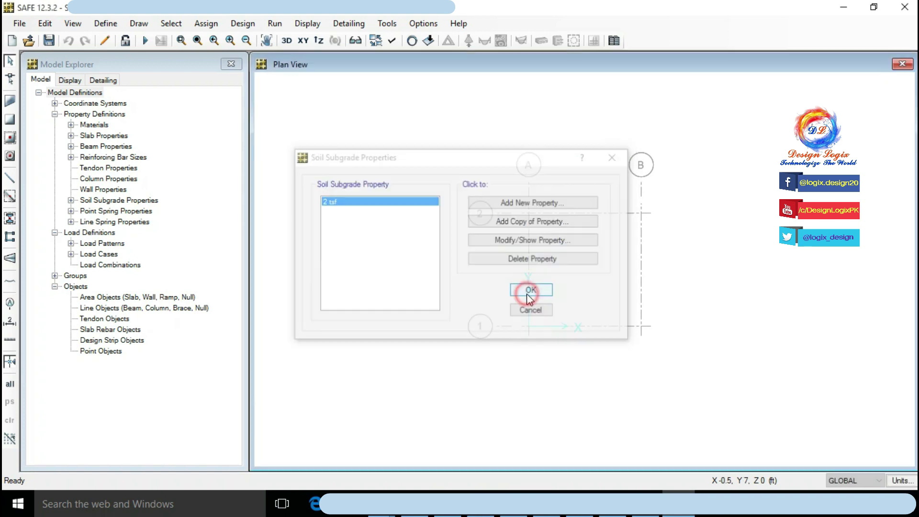
- Define rectangular 4000Psi column C 24x24 with automatic rigid zone over the column
{"action": "left_click", "coordinate": [105, 23]}
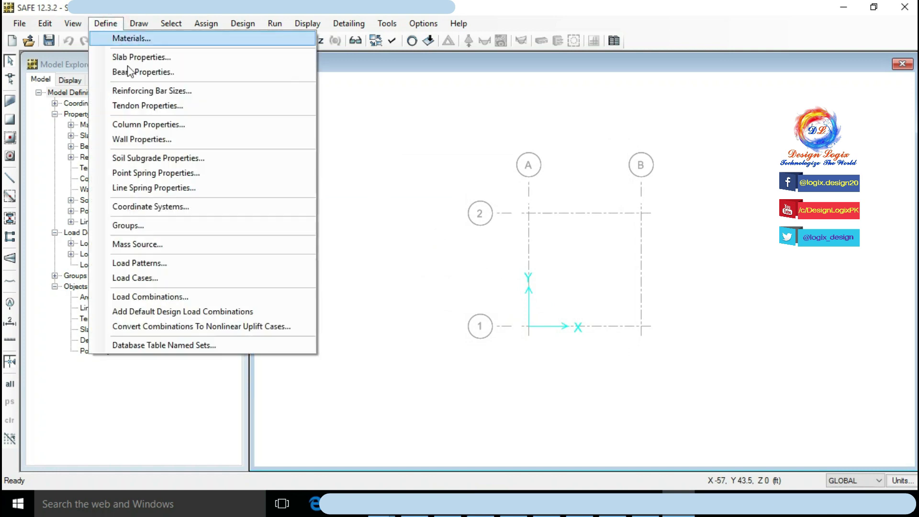
{"action": "left_click", "coordinate": [149, 123]}
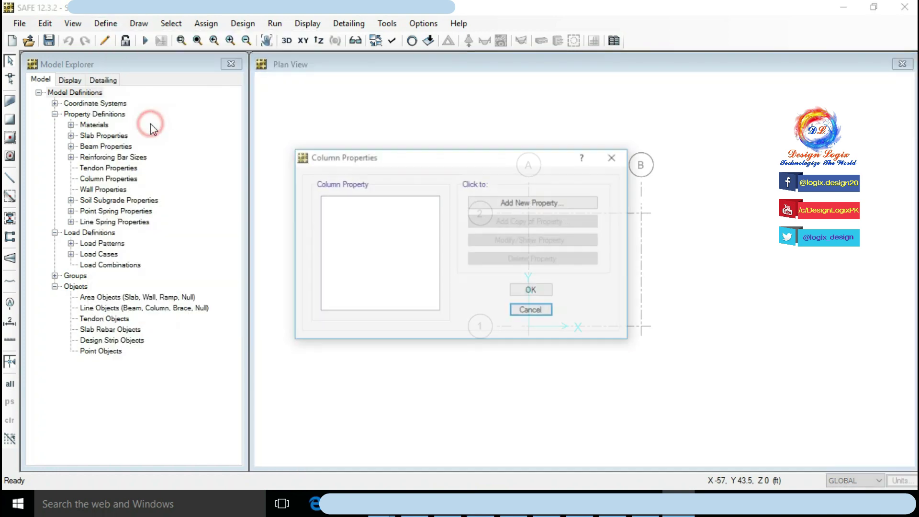
{"action": "left_click", "coordinate": [526, 204]}
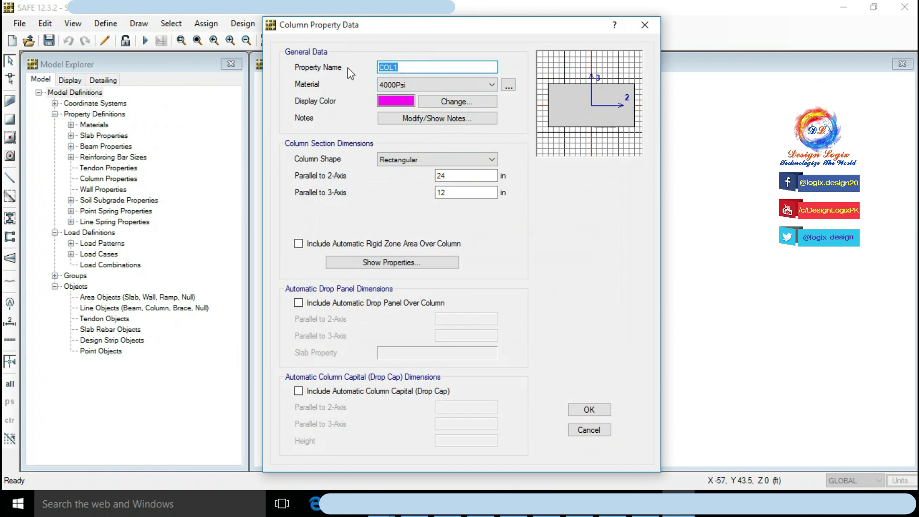
{"action": "type", "text": "C 24x24"}
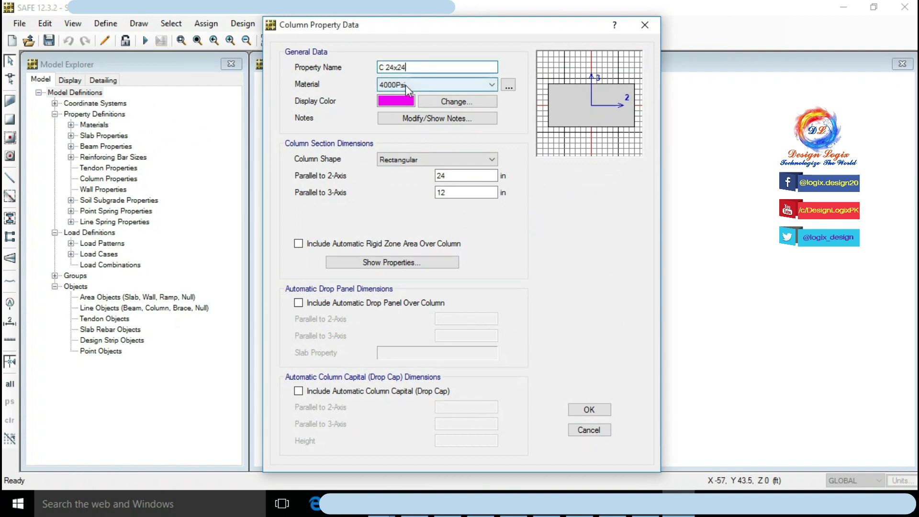
{"action": "double_click", "coordinate": [436, 191]}
{"action": "left_click", "coordinate": [450, 161]}
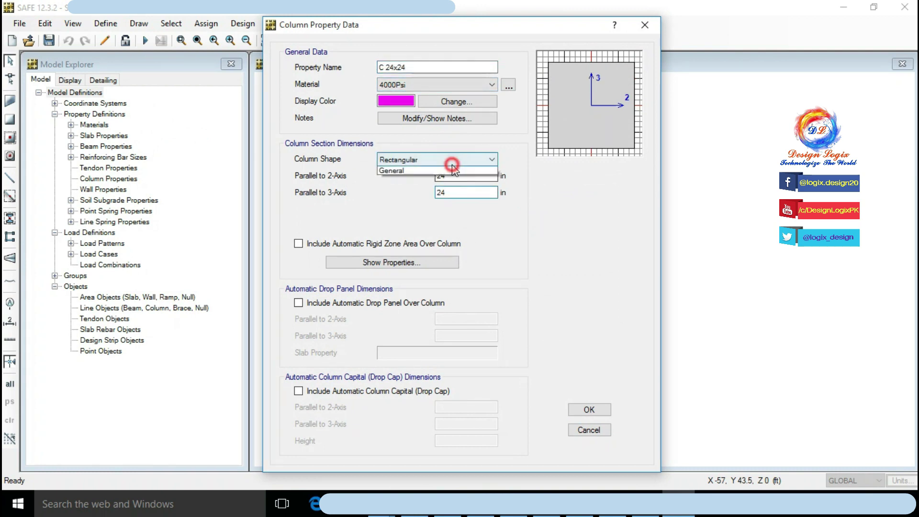
{"action": "left_click", "coordinate": [457, 174]}
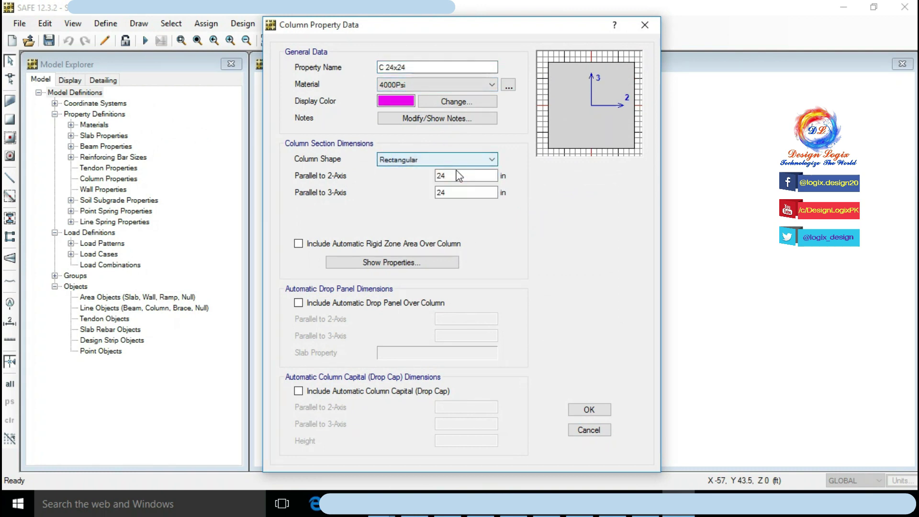
{"action": "left_click", "coordinate": [444, 243]}
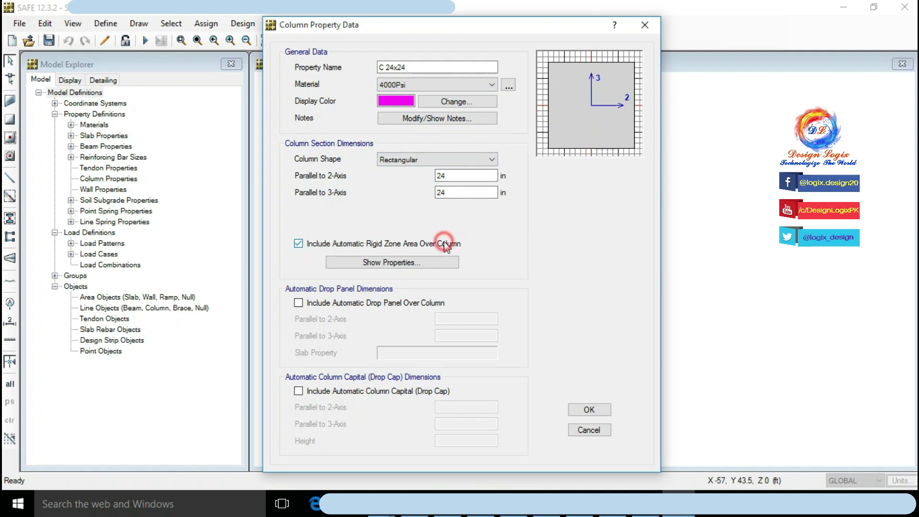
{"action": "left_click", "coordinate": [589, 410]}
{"action": "left_click", "coordinate": [542, 290]}
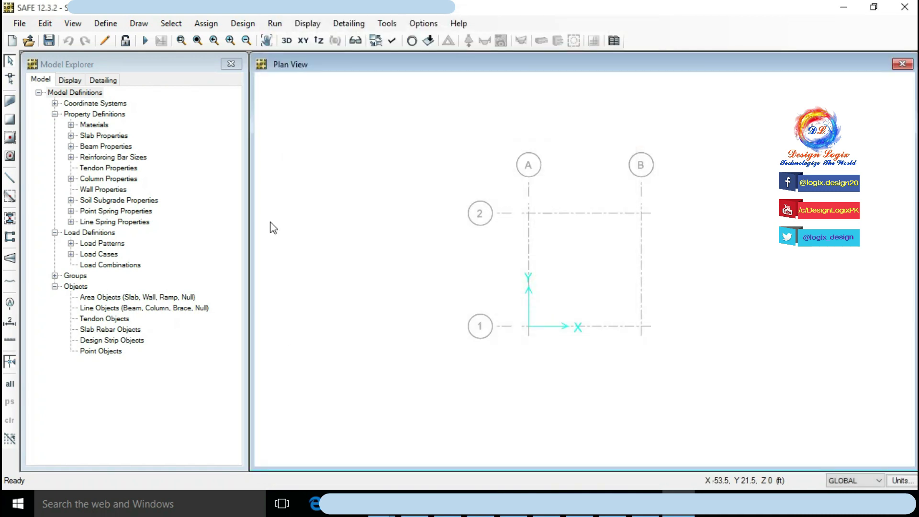
- Set the DEAD load pattern's self weight multiplier to 0 in Load Patterns
{"action": "left_click", "coordinate": [106, 24]}
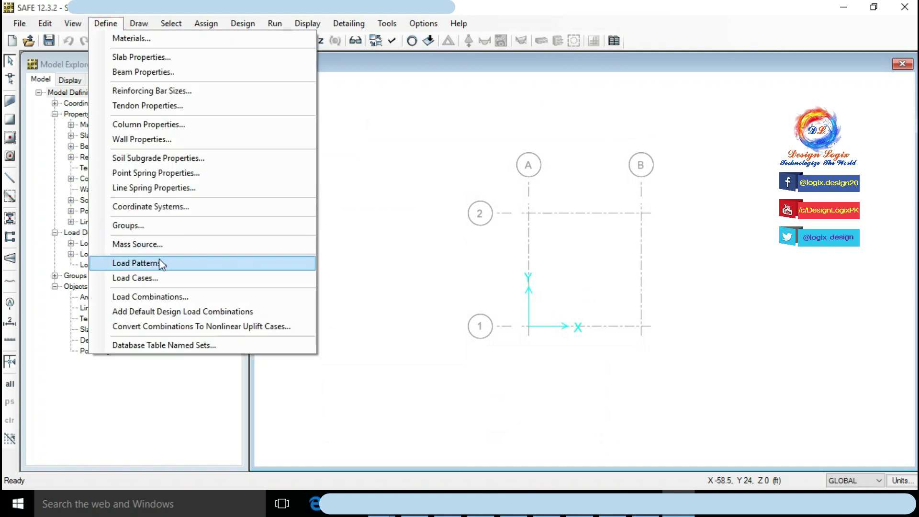
{"action": "left_click", "coordinate": [139, 263]}
{"action": "left_click", "coordinate": [406, 210]}
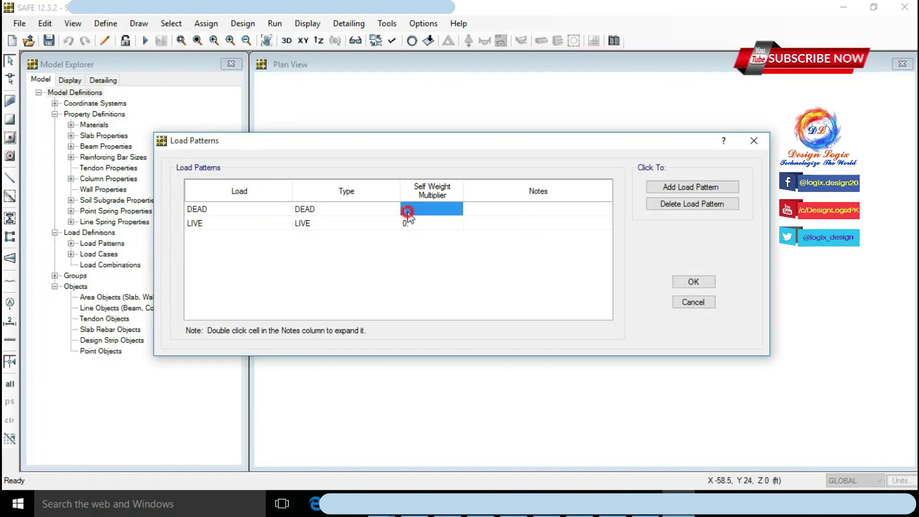
{"action": "left_click", "coordinate": [431, 209]}
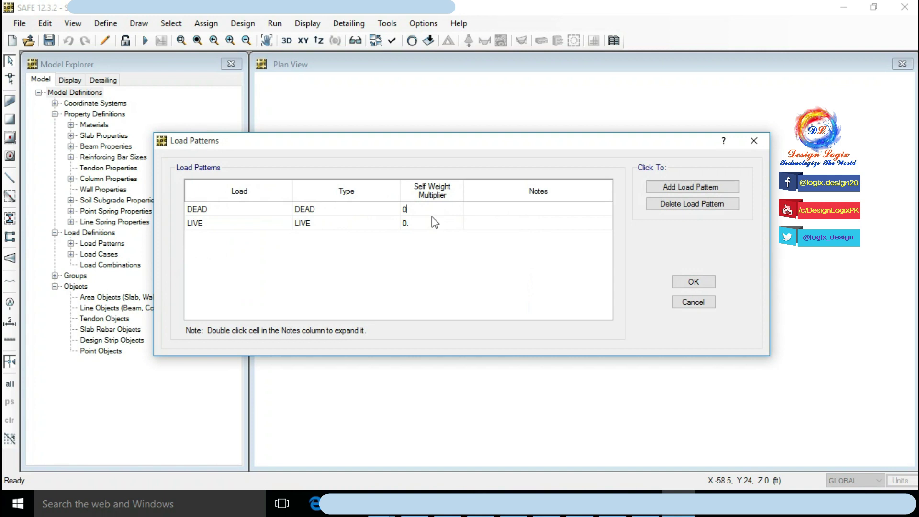
{"action": "left_click", "coordinate": [432, 223]}
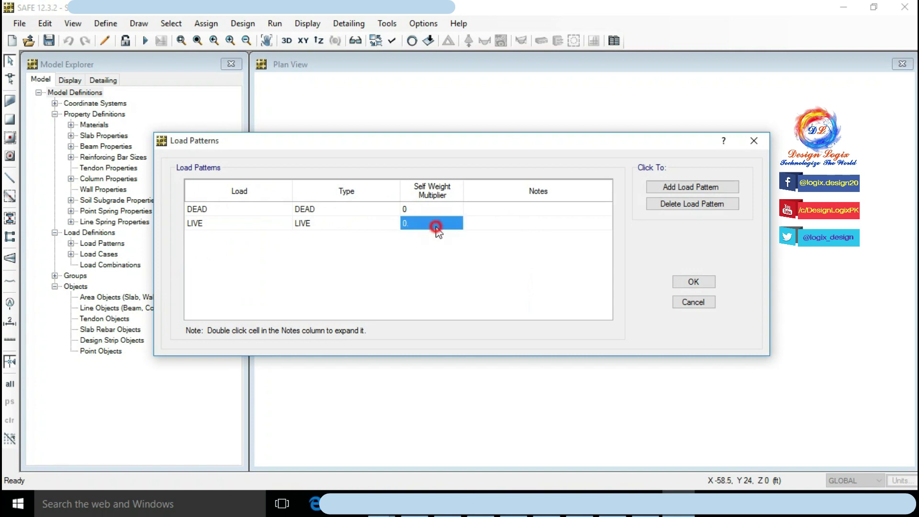
{"action": "left_click", "coordinate": [693, 282]}
- Add the default Strength and Service-Initial design load combinations
{"action": "left_click", "coordinate": [106, 24]}
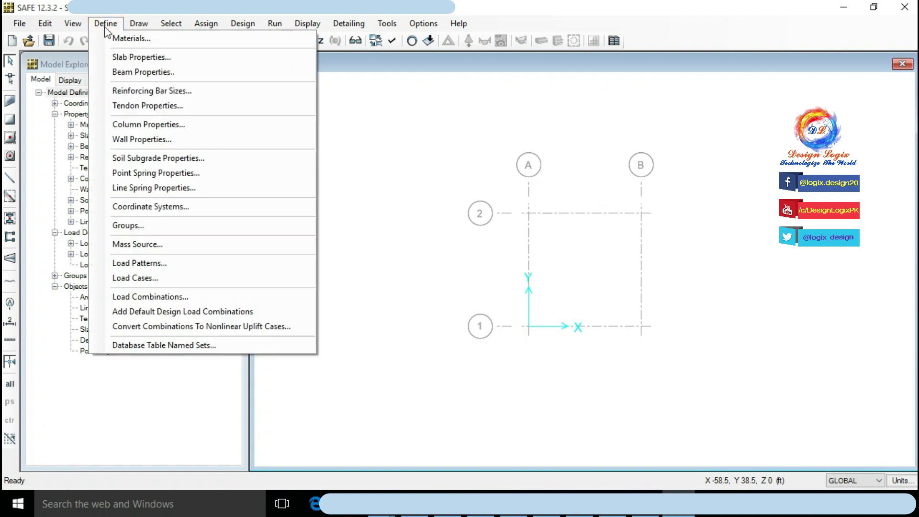
{"action": "left_click", "coordinate": [177, 297]}
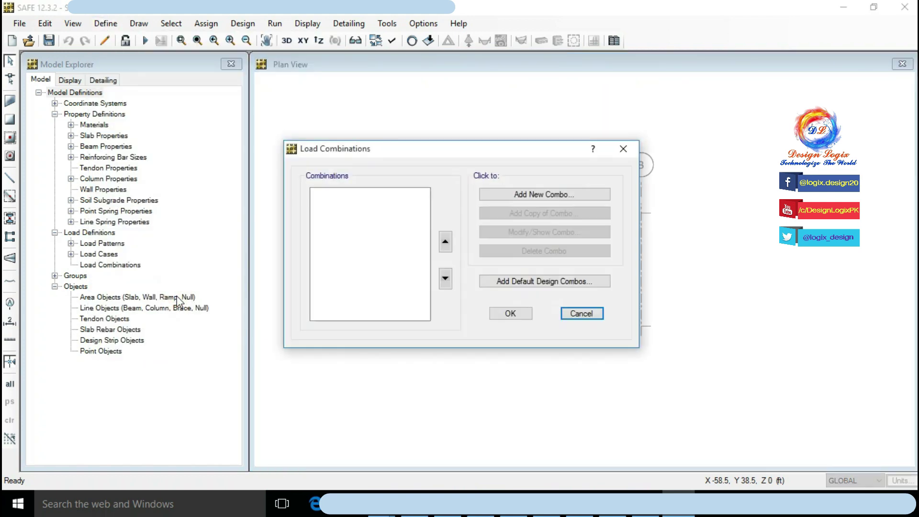
{"action": "left_click", "coordinate": [546, 282]}
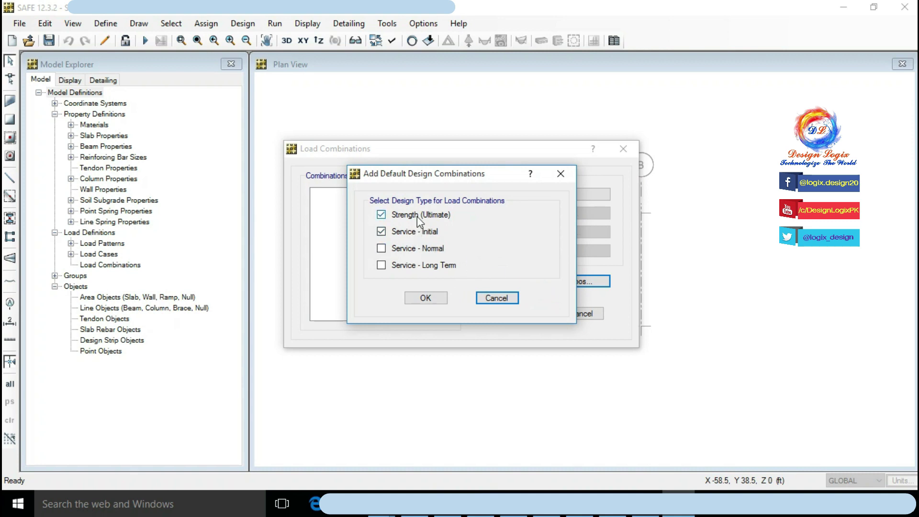
{"action": "left_click", "coordinate": [425, 298]}
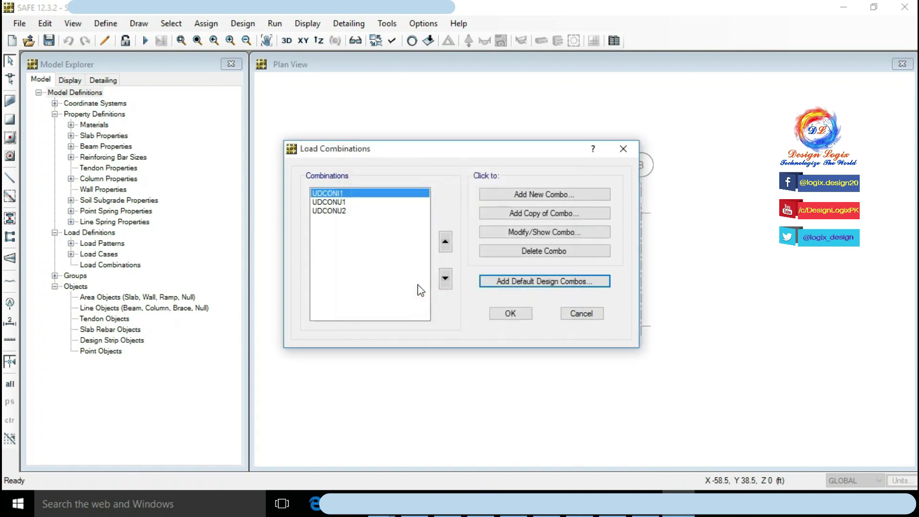
- Review UDCONI1, UDCONU1 (1.4 DEAD) and UDCONU2 (1.2 DEAD + 1.6 LIVE), then accept
{"action": "left_click", "coordinate": [498, 226]}
{"action": "left_click", "coordinate": [426, 417]}
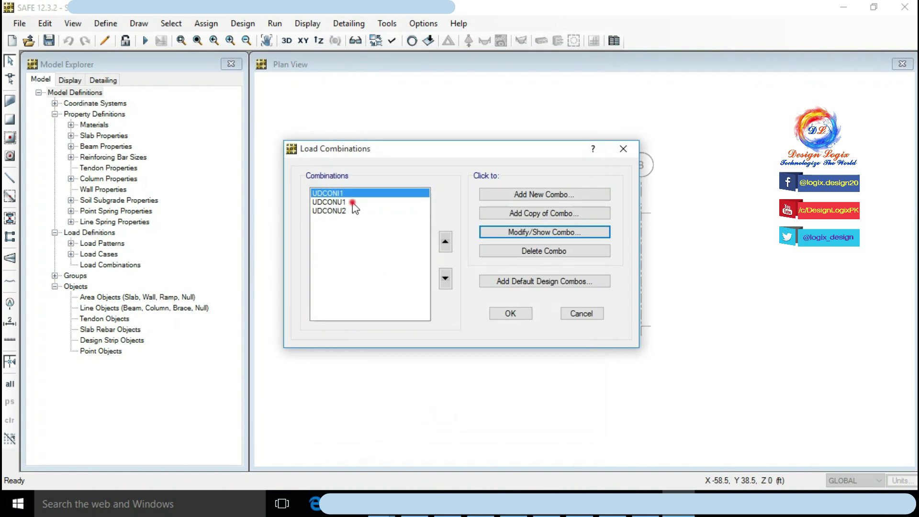
{"action": "left_click", "coordinate": [352, 202]}
{"action": "left_click", "coordinate": [509, 232]}
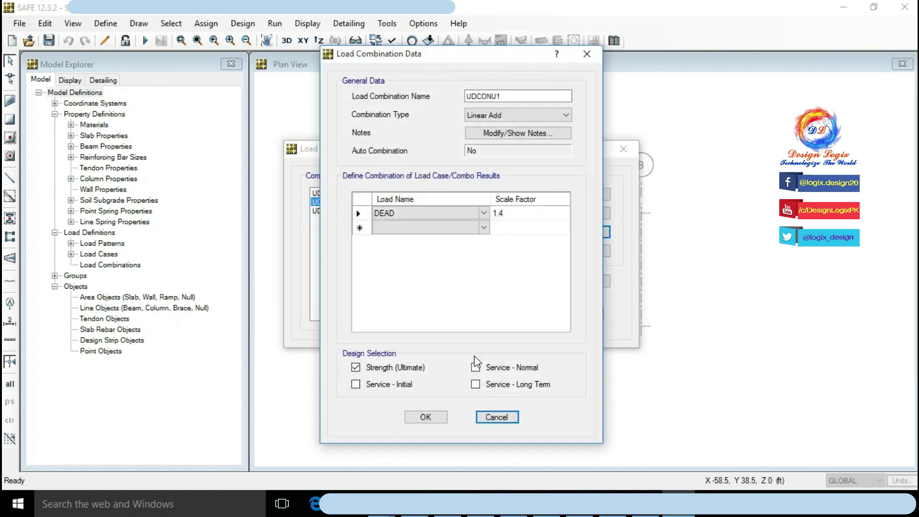
{"action": "left_click", "coordinate": [425, 416]}
{"action": "left_click", "coordinate": [354, 211]}
{"action": "left_click", "coordinate": [526, 232]}
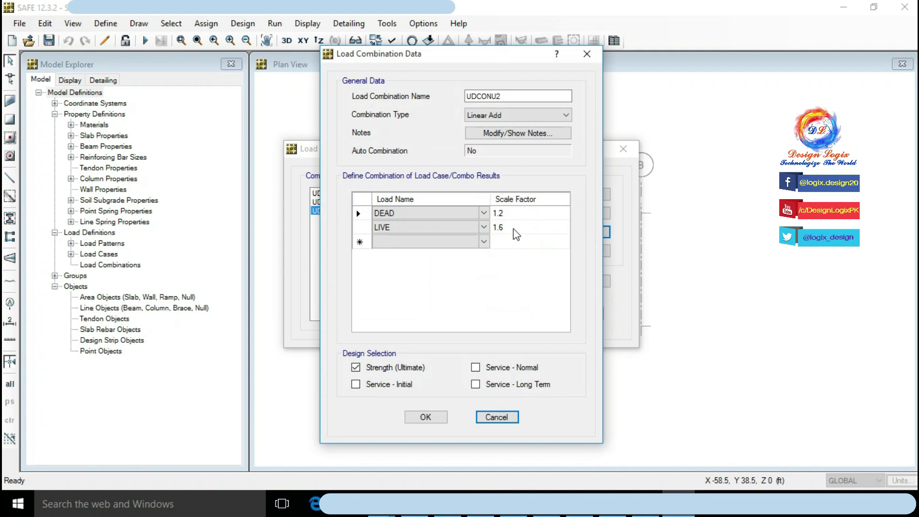
{"action": "left_click", "coordinate": [426, 416]}
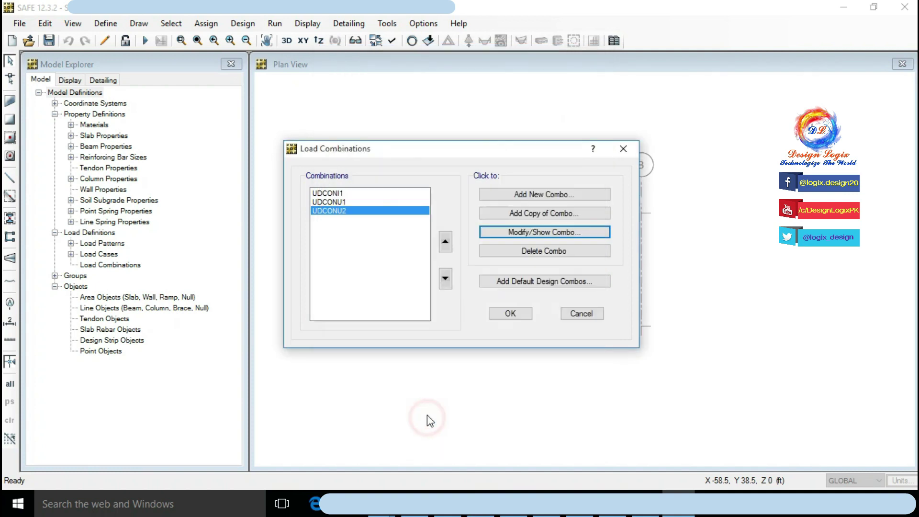
{"action": "left_click", "coordinate": [509, 312]}
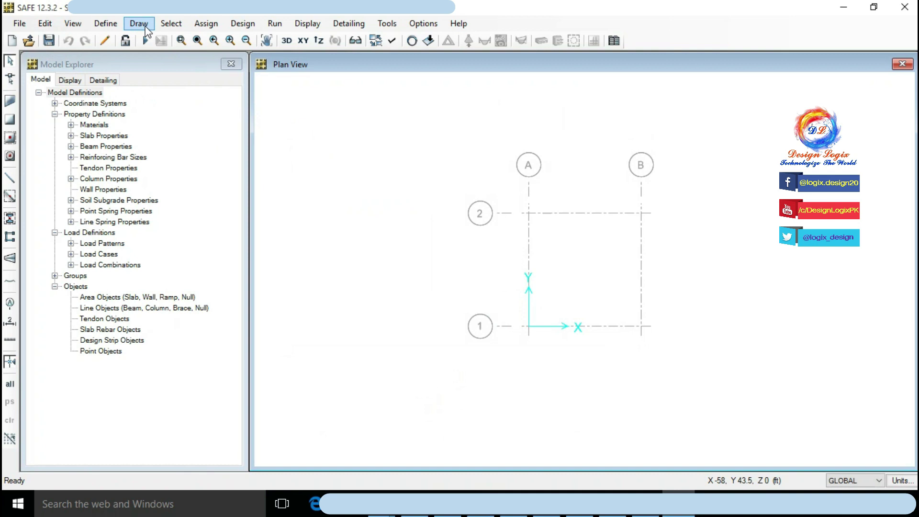
- Quick-draw a 6 by 15 ft 30" footing slab around point A-1
{"action": "left_click", "coordinate": [145, 27]}
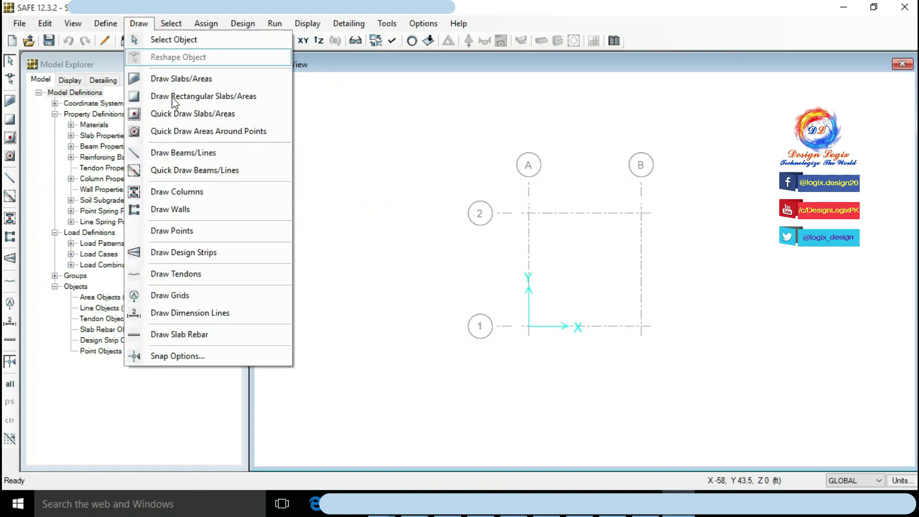
{"action": "left_click", "coordinate": [216, 130]}
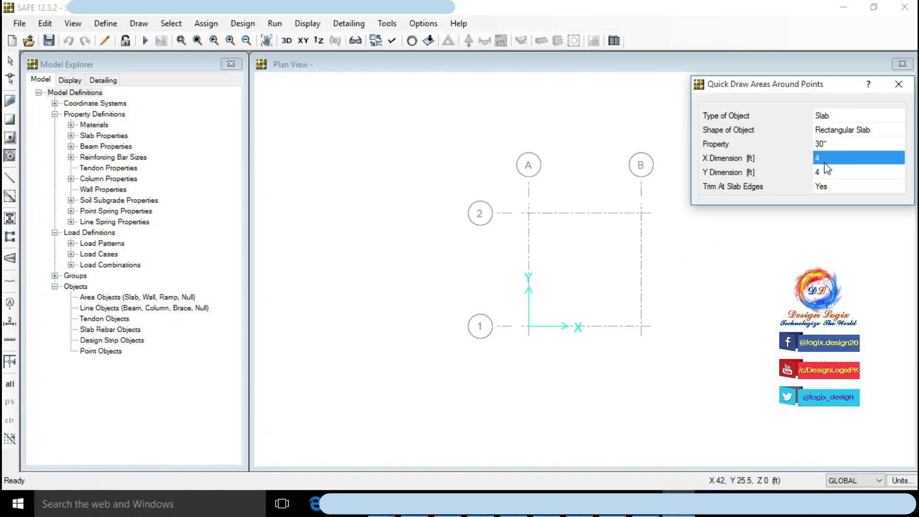
{"action": "left_click", "coordinate": [862, 173]}
{"action": "type", "text": "15"}
{"action": "key", "text": "Return"}
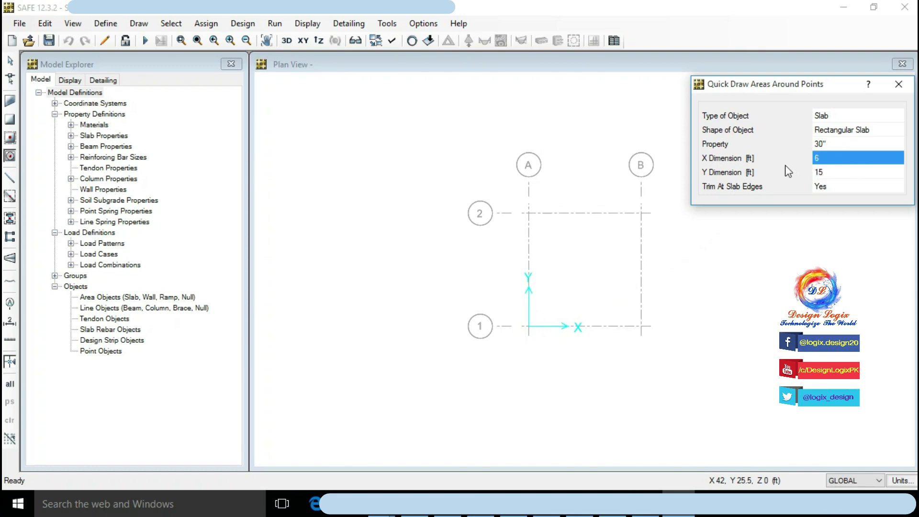
{"action": "left_click", "coordinate": [528, 326]}
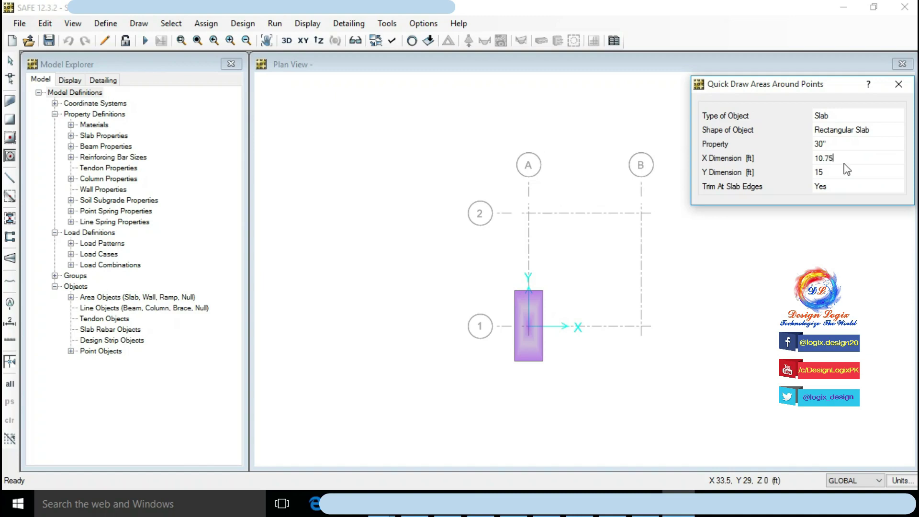
- Place a 10.75 ft square footing around point B-1 and exit drawing mode
{"action": "key", "text": "Tab"}
{"action": "type", "text": "10.75"}
{"action": "key", "text": "Return"}
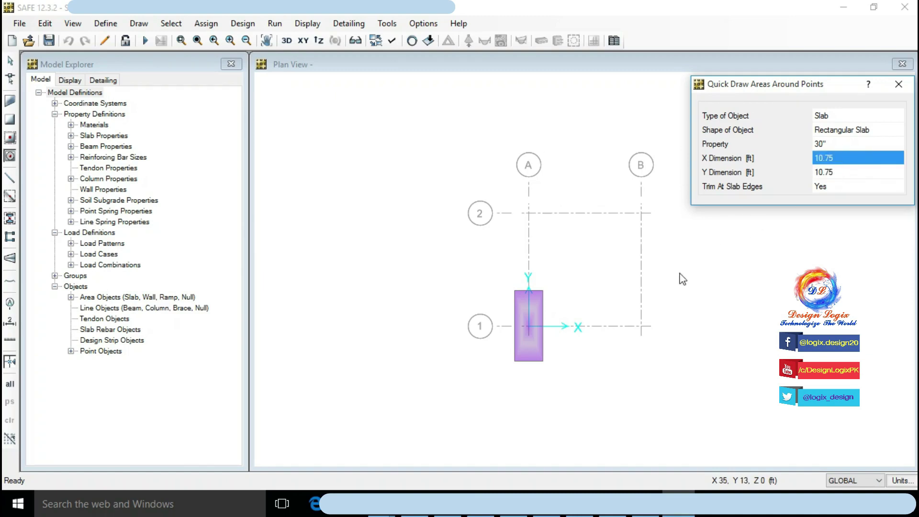
{"action": "left_click", "coordinate": [641, 326]}
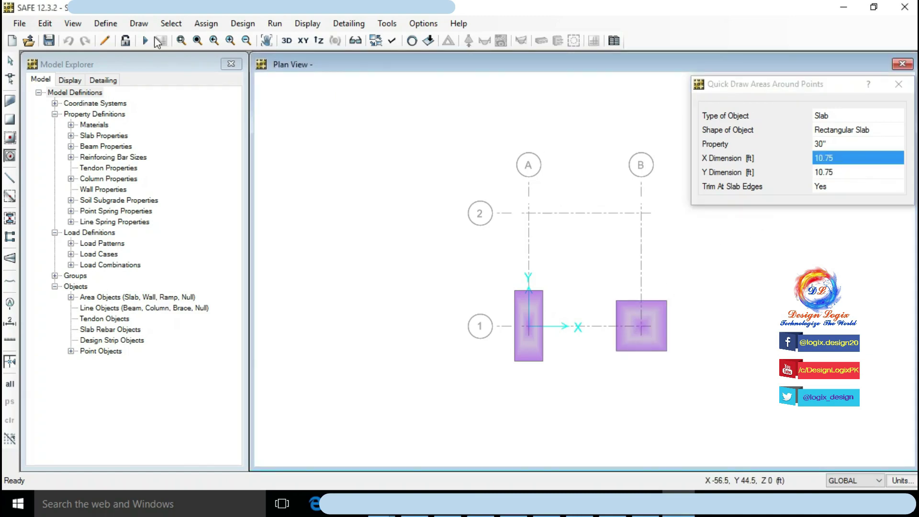
{"action": "left_click", "coordinate": [171, 23]}
{"action": "key", "text": "Escape"}
- Move the footing slab at grid A-1 by Delta X = 2 ft
{"action": "left_click", "coordinate": [9, 61]}
{"action": "scroll", "coordinate": [528, 333], "scroll_direction": "up", "scroll_amount": 3}
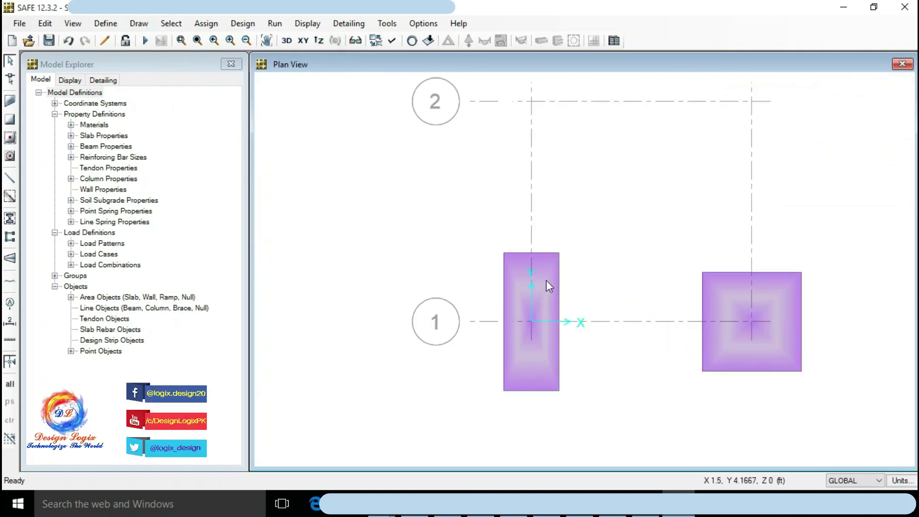
{"action": "left_click", "coordinate": [545, 295]}
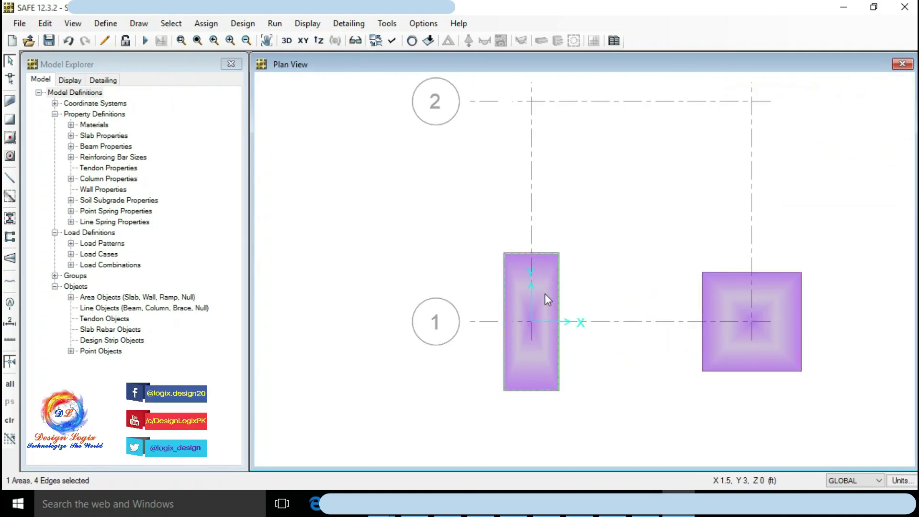
{"action": "left_click", "coordinate": [45, 23]}
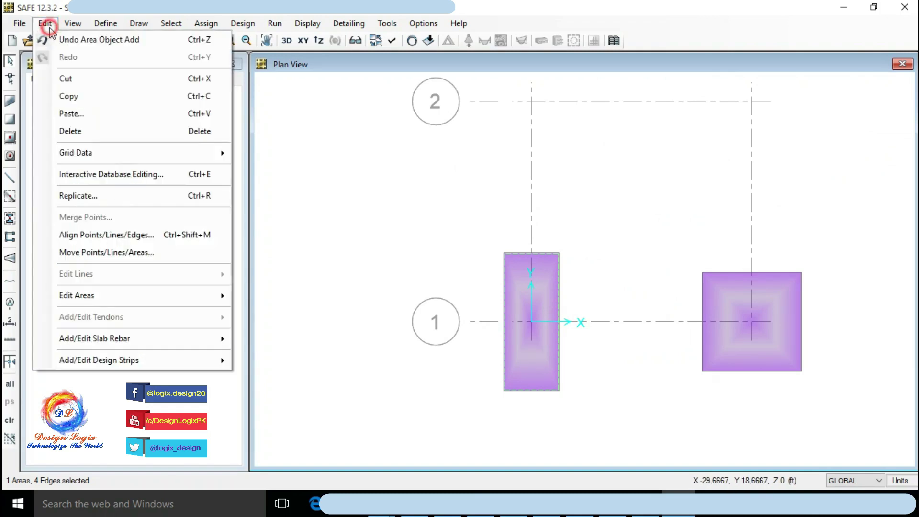
{"action": "left_click", "coordinate": [150, 251]}
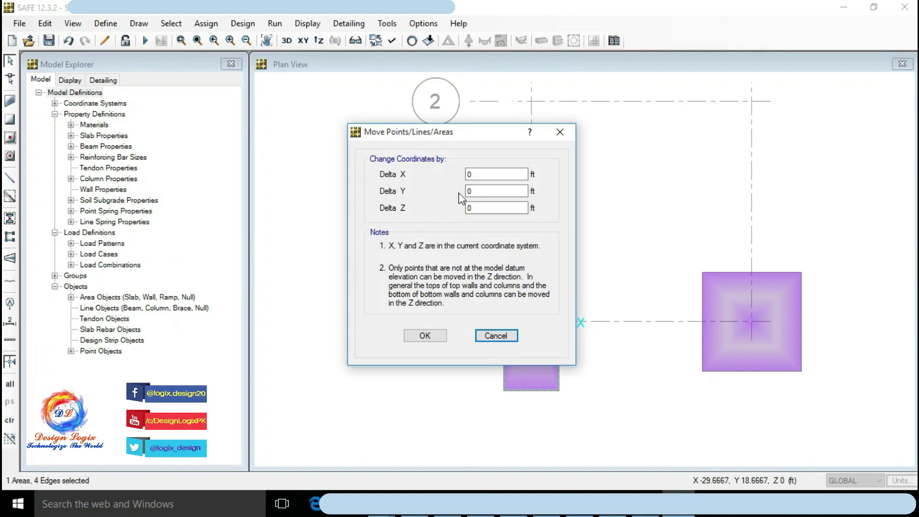
{"action": "double_click", "coordinate": [469, 175]}
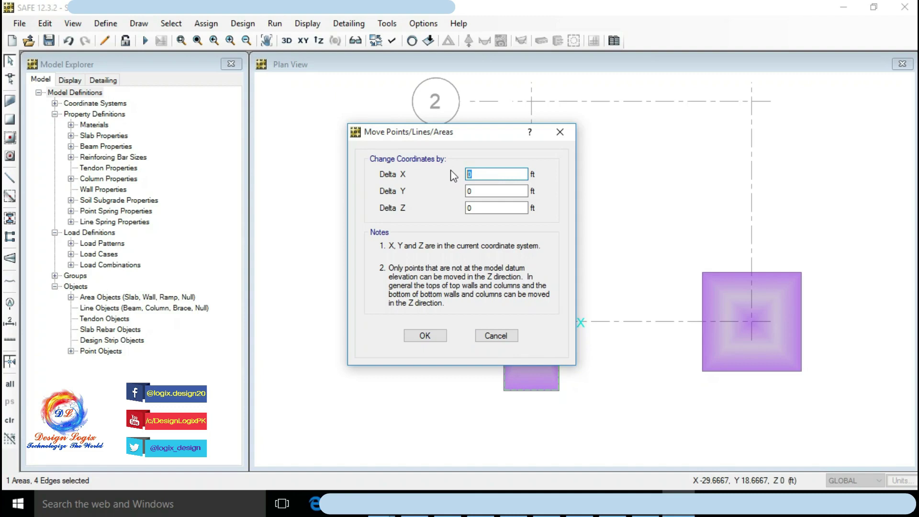
{"action": "left_click_drag", "start_coordinate": [460, 133], "coordinate": [330, 131]}
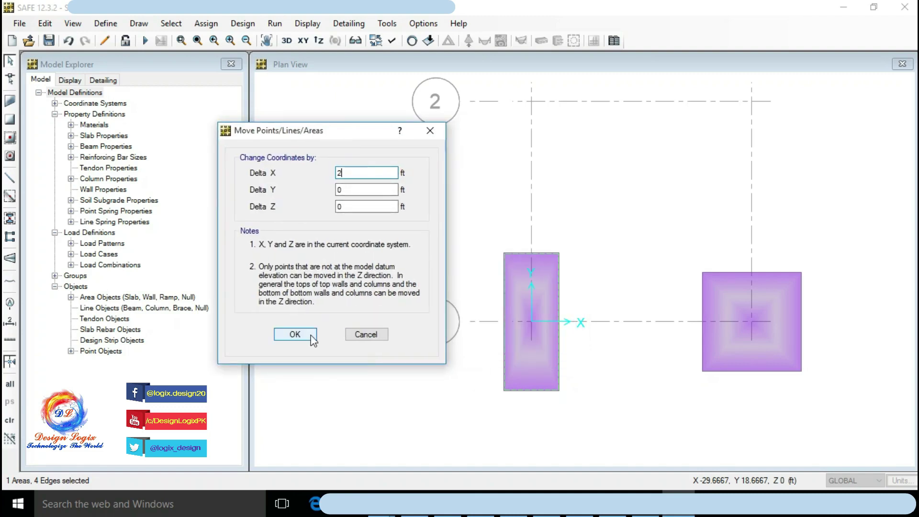
{"action": "left_click", "coordinate": [295, 334]}
{"action": "scroll", "coordinate": [396, 347], "scroll_direction": "down", "scroll_amount": 1}
{"action": "scroll", "coordinate": [491, 327], "scroll_direction": "up", "scroll_amount": 3}
- Start the dimension line drawing command
{"action": "left_click", "coordinate": [105, 23]}
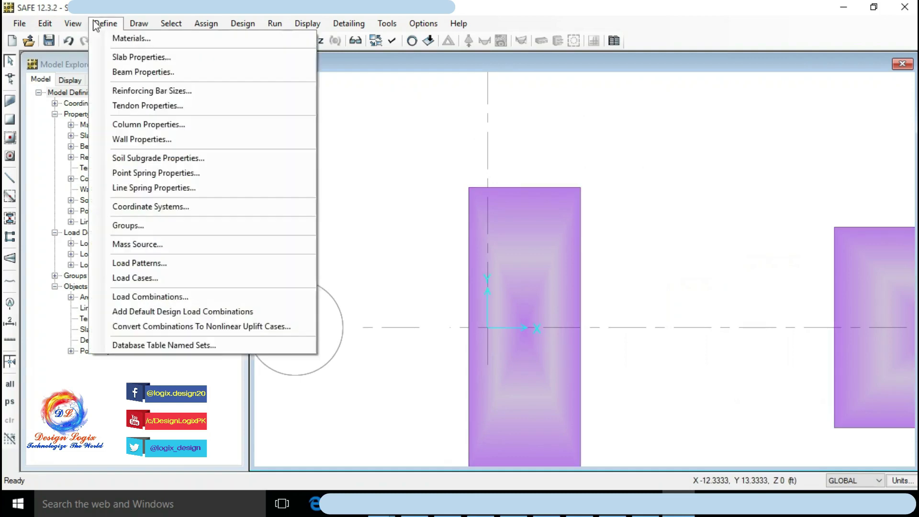
{"action": "mouse_move", "coordinate": [138, 23]}
{"action": "left_click", "coordinate": [190, 312]}
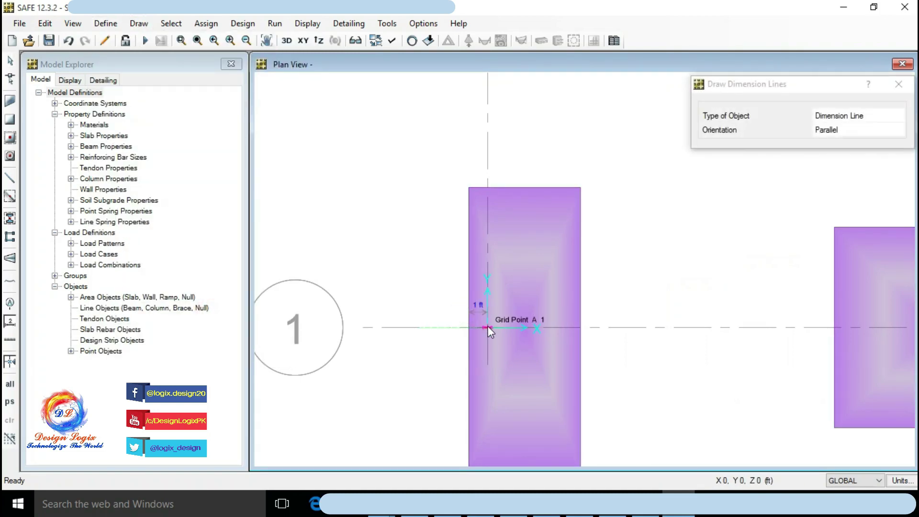
- Set up column drawing with no section below and C 24x24 above, 10 ft high
{"action": "key", "text": "Escape"}
{"action": "scroll", "coordinate": [285, 250], "scroll_direction": "down", "scroll_amount": 1}
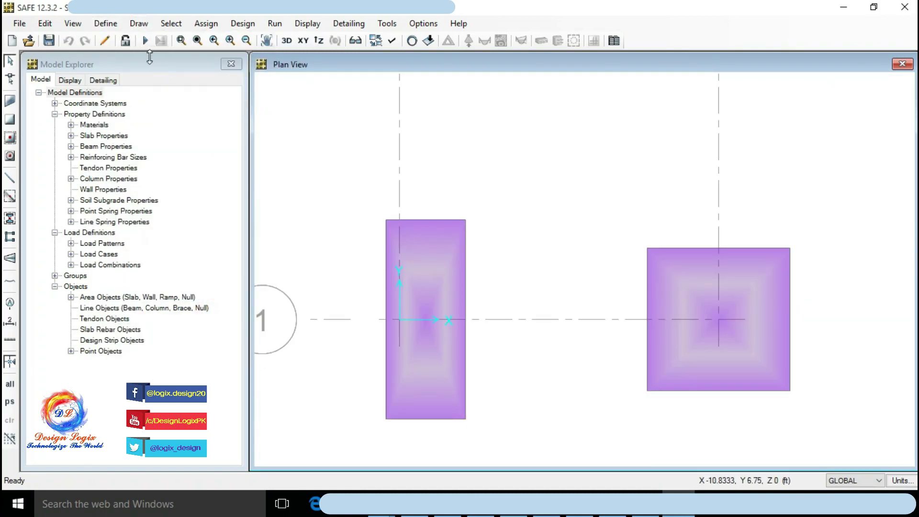
{"action": "left_click", "coordinate": [139, 23]}
{"action": "left_click", "coordinate": [181, 193]}
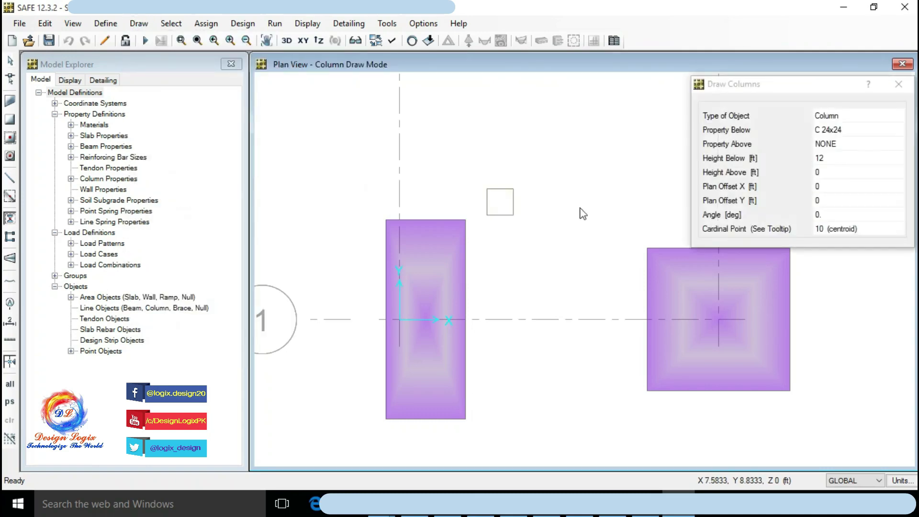
{"action": "left_click", "coordinate": [846, 159]}
{"action": "type", "text": "1"}
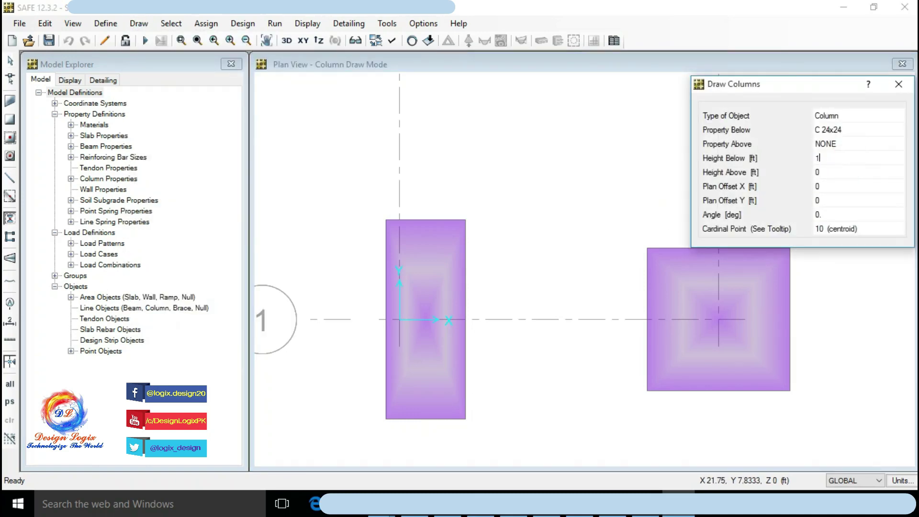
{"action": "left_click", "coordinate": [842, 129]}
{"action": "left_click", "coordinate": [847, 146]}
{"action": "left_click", "coordinate": [852, 144]}
{"action": "left_click", "coordinate": [850, 153]}
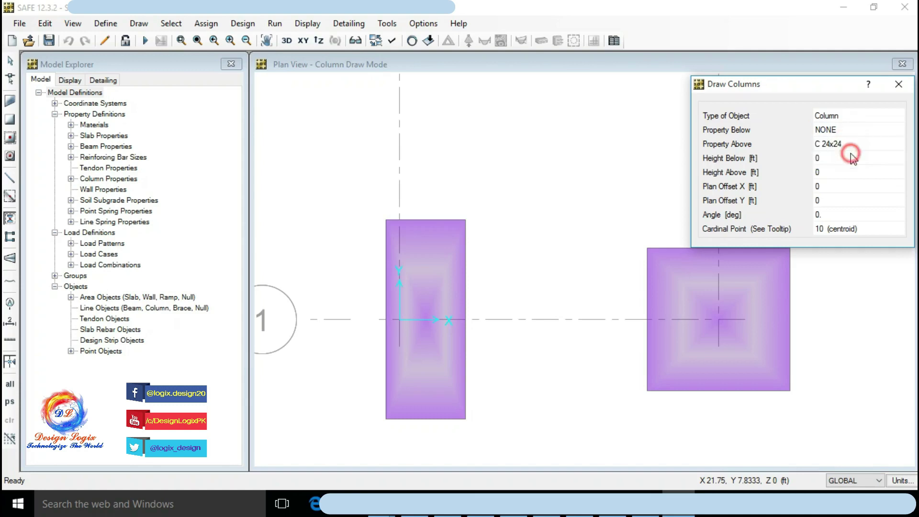
{"action": "left_click", "coordinate": [835, 174]}
{"action": "left_click", "coordinate": [837, 175]}
{"action": "key", "text": "Return"}
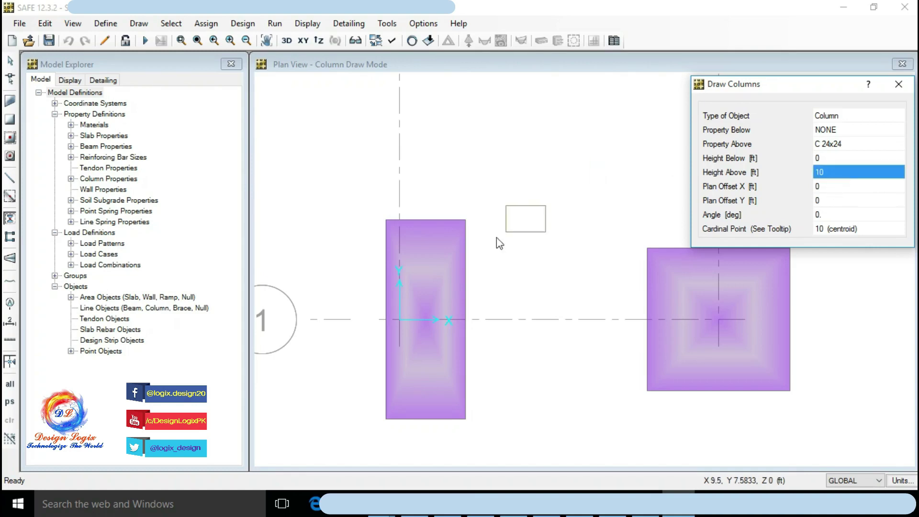
- Place columns at grid points A-1 and B-1 and exit drawing mode
{"action": "left_click", "coordinate": [399, 319]}
{"action": "left_click", "coordinate": [719, 319]}
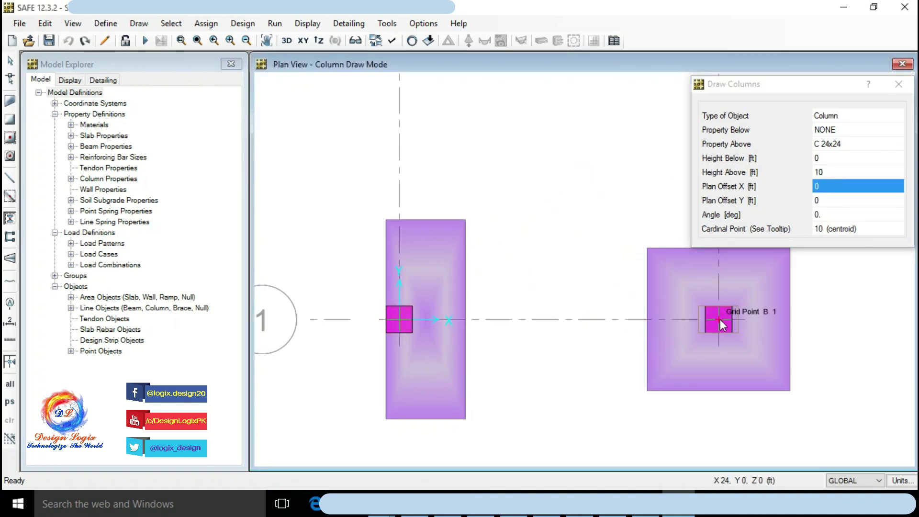
{"action": "left_click", "coordinate": [182, 27]}
{"action": "mouse_move", "coordinate": [211, 39]}
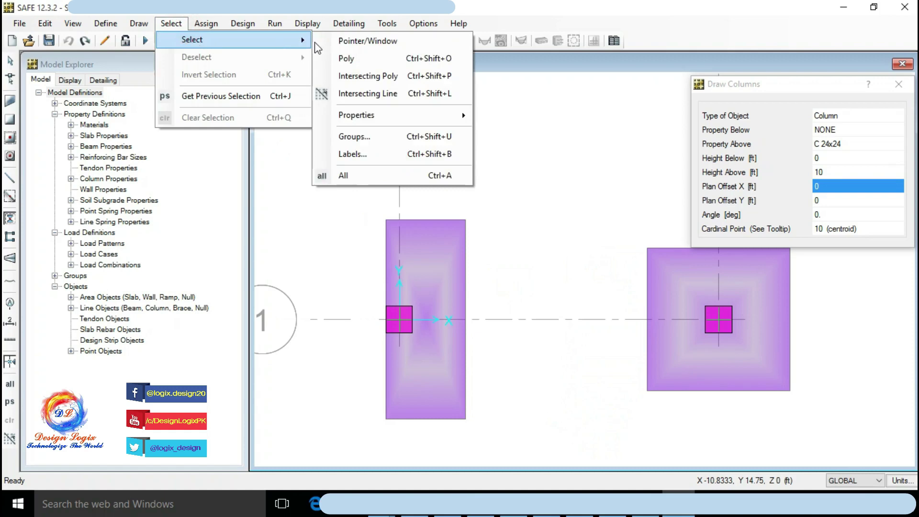
{"action": "left_click", "coordinate": [345, 39]}
- Draw a B 24x36 beam from the A-1 column to the B-1 column, then select both footing slabs
{"action": "left_click", "coordinate": [139, 24]}
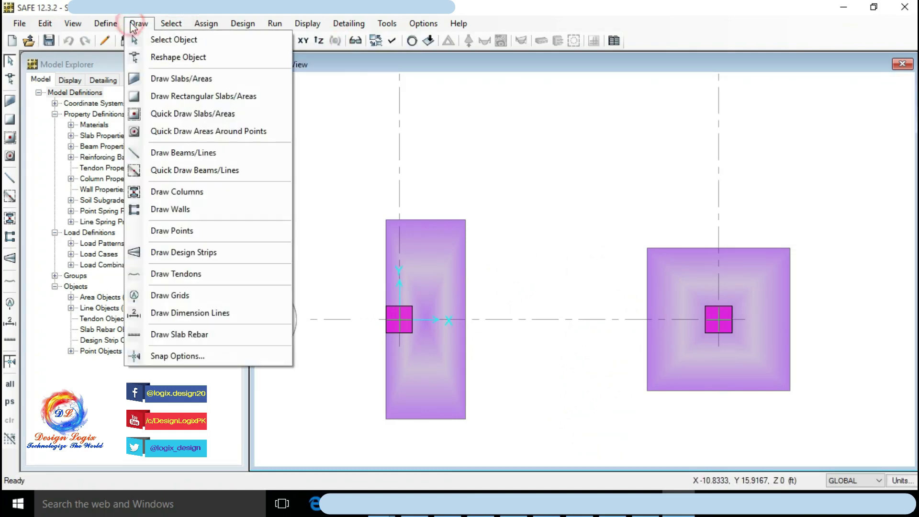
{"action": "left_click", "coordinate": [190, 153]}
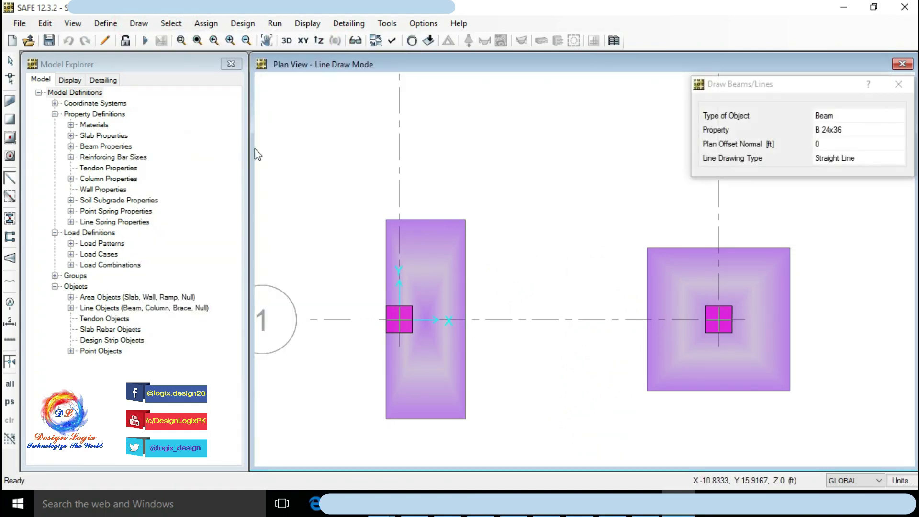
{"action": "left_click", "coordinate": [398, 320]}
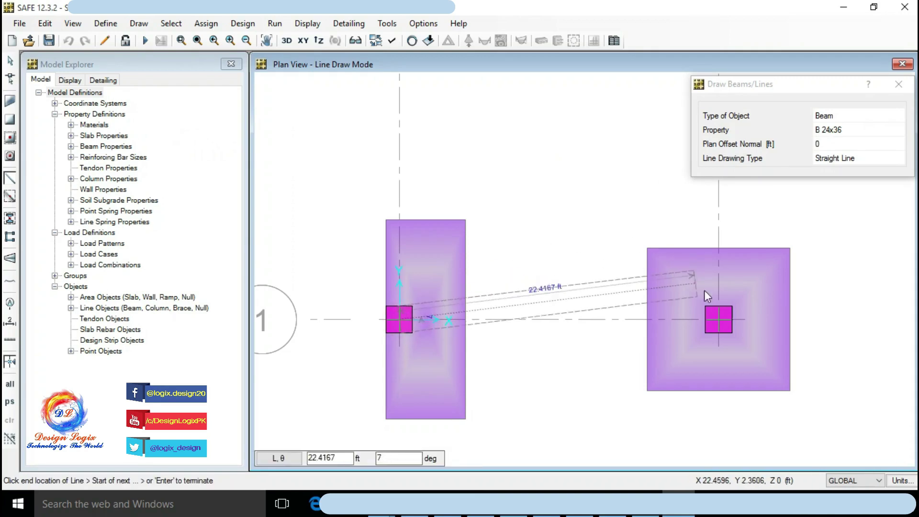
{"action": "left_click", "coordinate": [718, 320]}
{"action": "left_click", "coordinate": [171, 23]}
{"action": "left_click", "coordinate": [345, 39]}
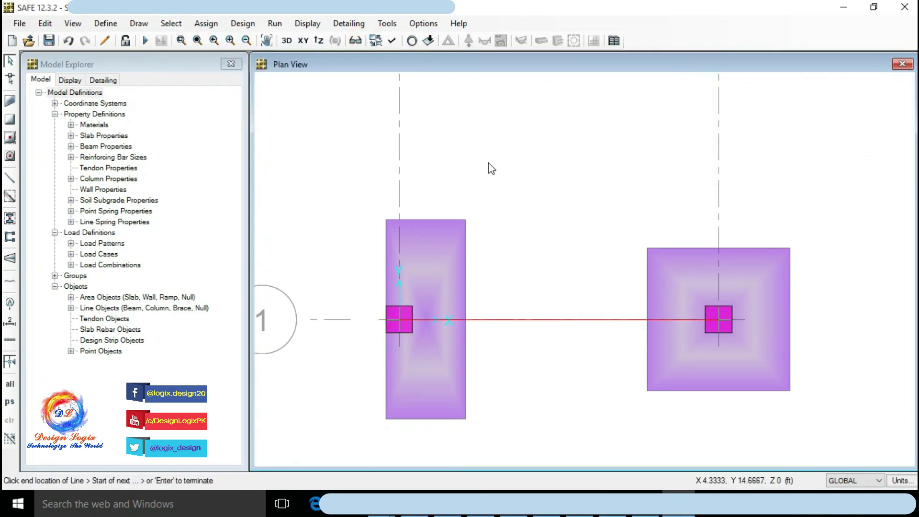
{"action": "left_click", "coordinate": [431, 262]}
{"action": "left_click", "coordinate": [698, 291]}
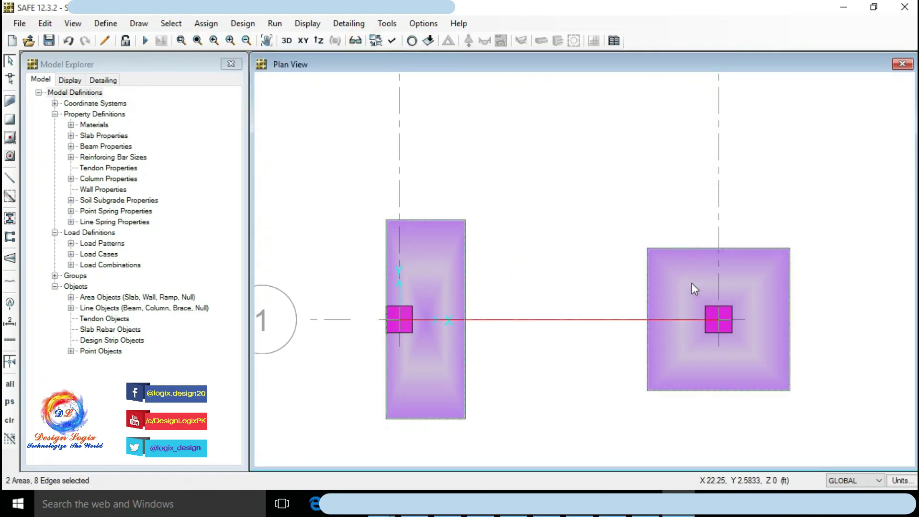
- Assign 2 tsf soil support to both footing slabs and rotate the 3D view to near-elevation
{"action": "left_click", "coordinate": [205, 23]}
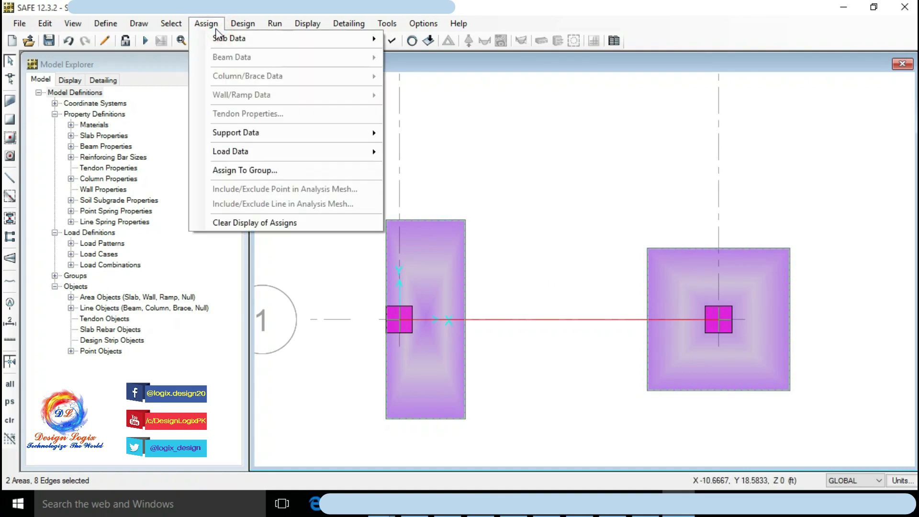
{"action": "mouse_move", "coordinate": [293, 133]}
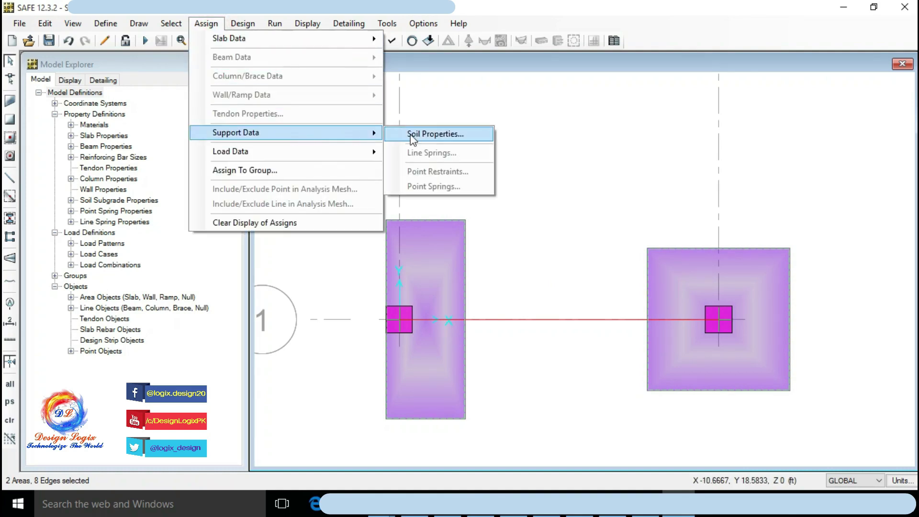
{"action": "left_click", "coordinate": [415, 136]}
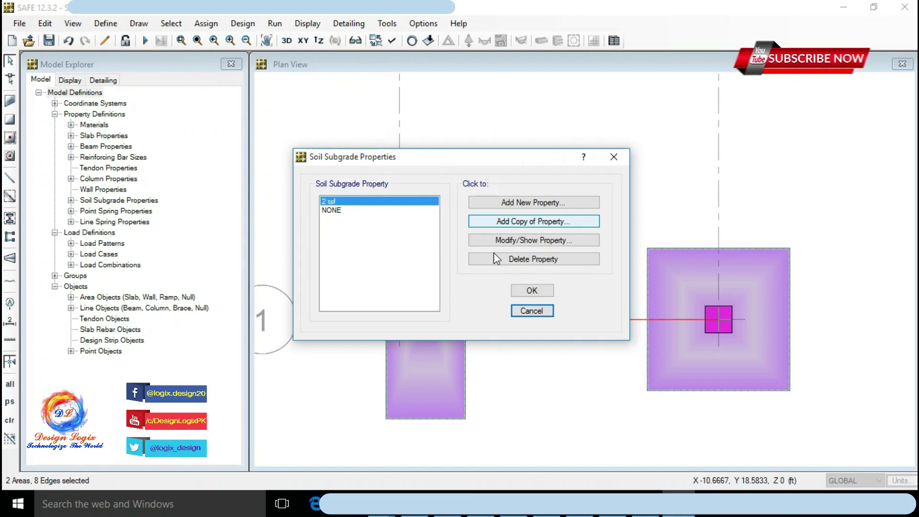
{"action": "left_click", "coordinate": [531, 291]}
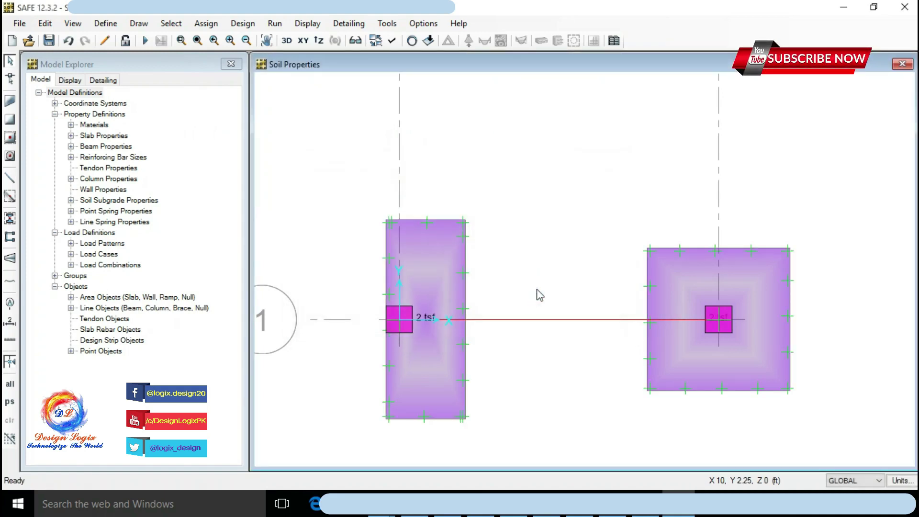
{"action": "left_click", "coordinate": [288, 41]}
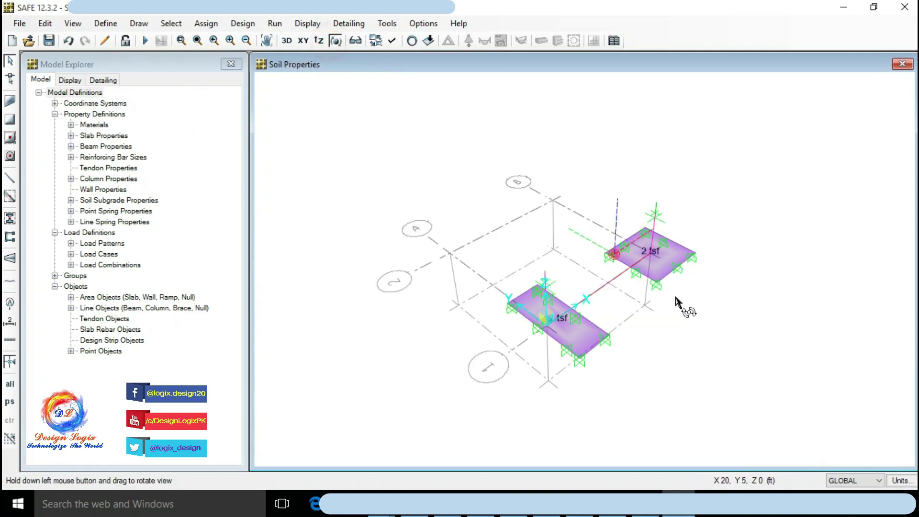
{"action": "left_click_drag", "start_coordinate": [676, 302], "coordinate": [510, 250]}
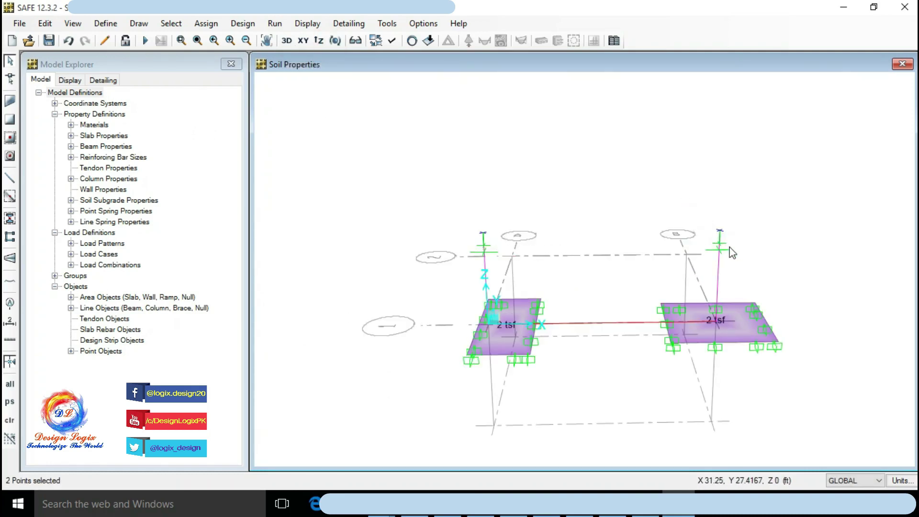
- Clear all point restraints from the two column-top points, leaving them completely free
{"action": "left_click", "coordinate": [216, 25]}
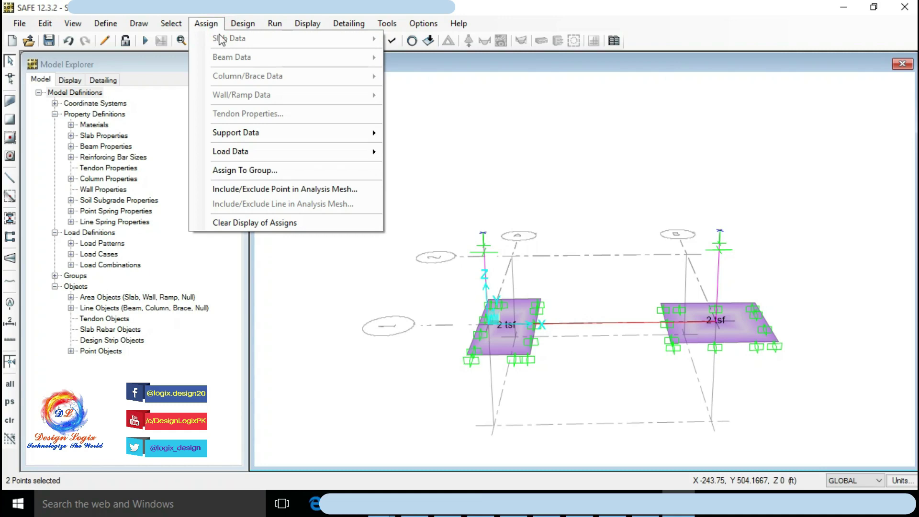
{"action": "mouse_move", "coordinate": [283, 141]}
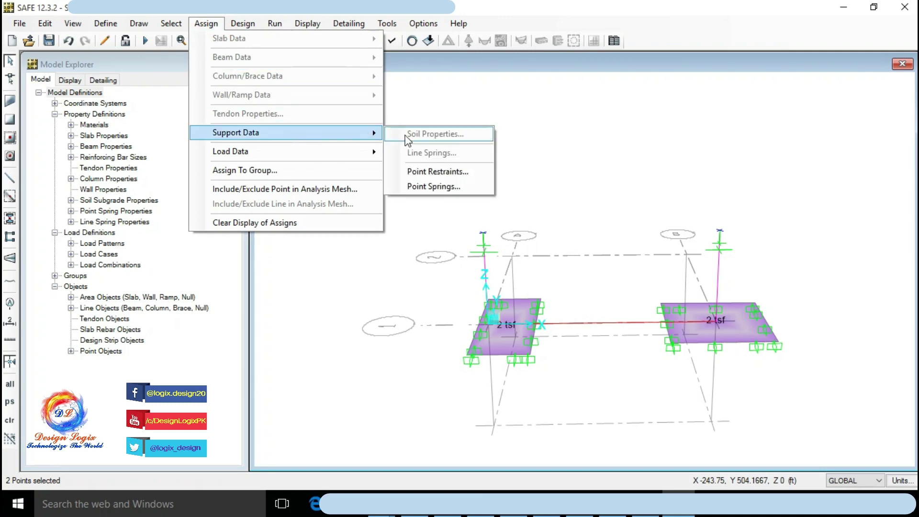
{"action": "left_click", "coordinate": [437, 172]}
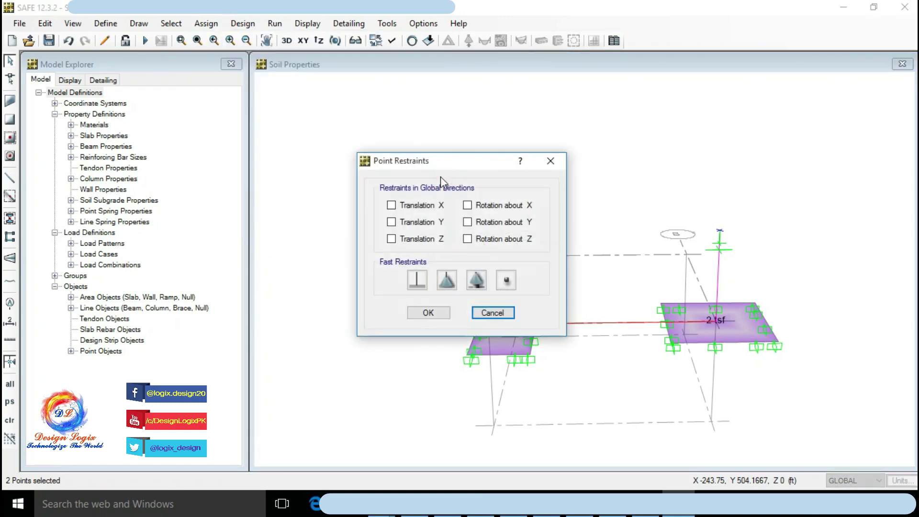
{"action": "left_click", "coordinate": [503, 280]}
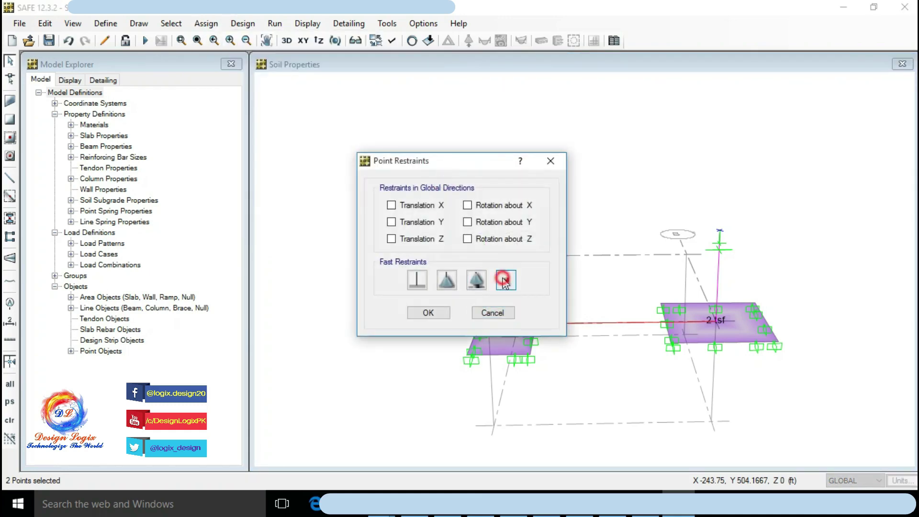
{"action": "left_click", "coordinate": [445, 312]}
- Select one column's top point for loading
{"action": "left_click", "coordinate": [465, 224]}
{"action": "left_click_drag", "start_coordinate": [479, 241], "coordinate": [496, 252]}
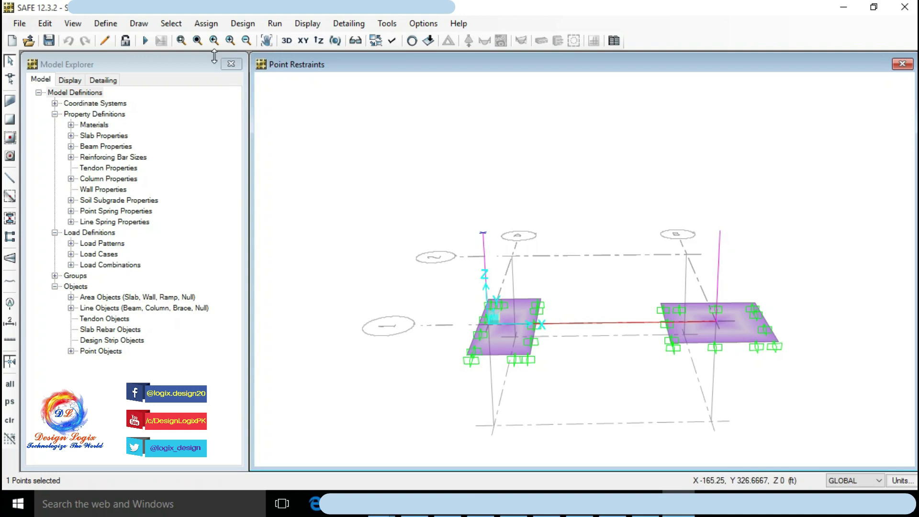
{"action": "left_click", "coordinate": [206, 24]}
- Apply a 150 kip DEAD gravity point load at the left column top
{"action": "mouse_move", "coordinate": [304, 151]}
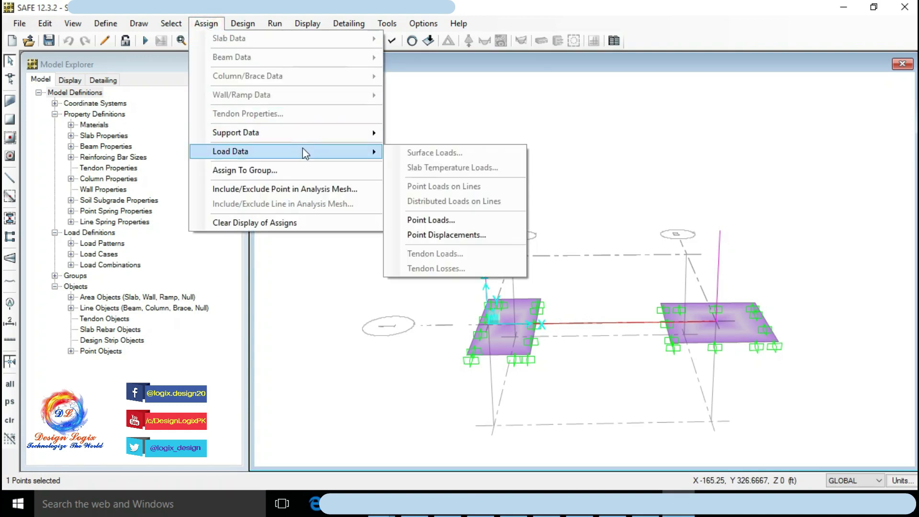
{"action": "left_click", "coordinate": [449, 220]}
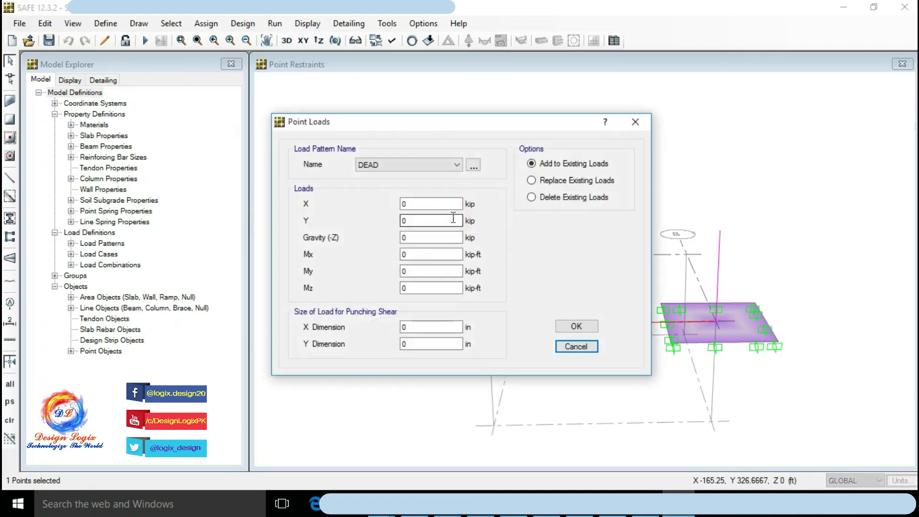
{"action": "double_click", "coordinate": [414, 238]}
{"action": "type", "text": "150"}
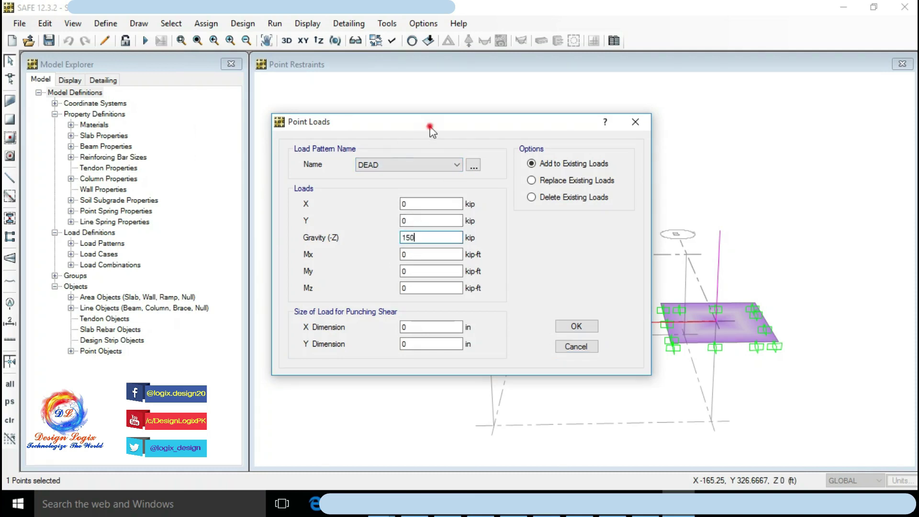
{"action": "left_click_drag", "start_coordinate": [430, 127], "coordinate": [199, 112]}
{"action": "left_click", "coordinate": [344, 312]}
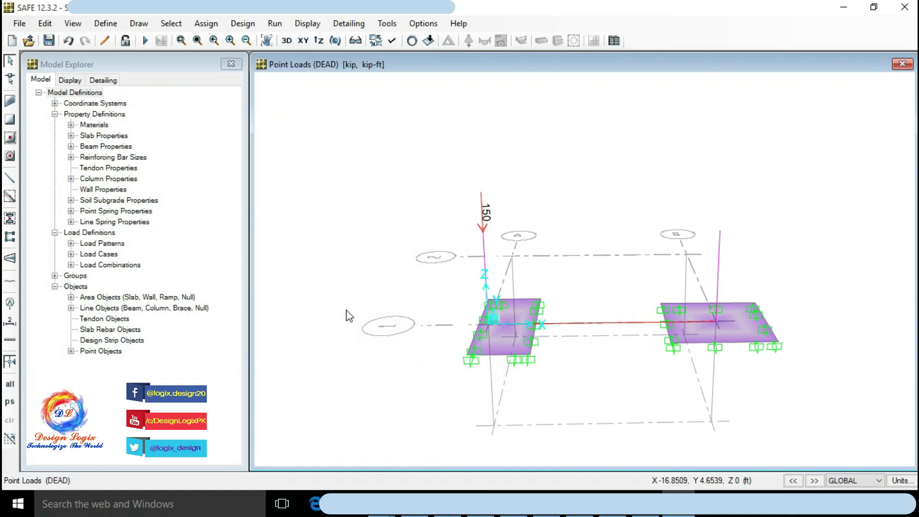
- Apply a 200 kip DEAD gravity point load at the right column top
{"action": "left_click_drag", "start_coordinate": [707, 221], "coordinate": [730, 246]}
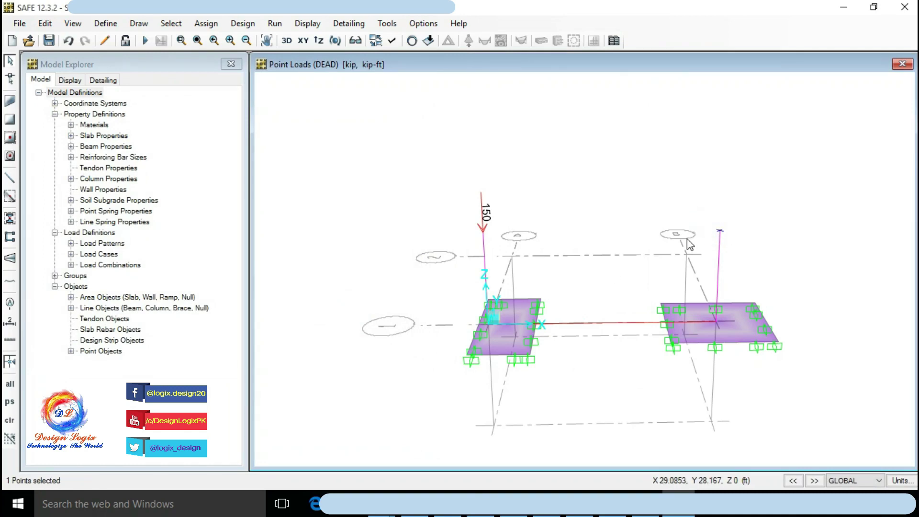
{"action": "left_click", "coordinate": [205, 23]}
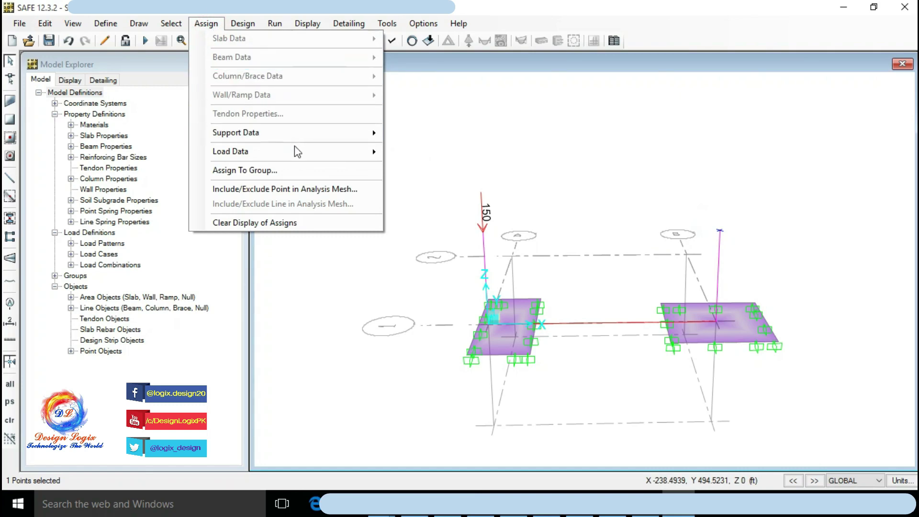
{"action": "mouse_move", "coordinate": [297, 152]}
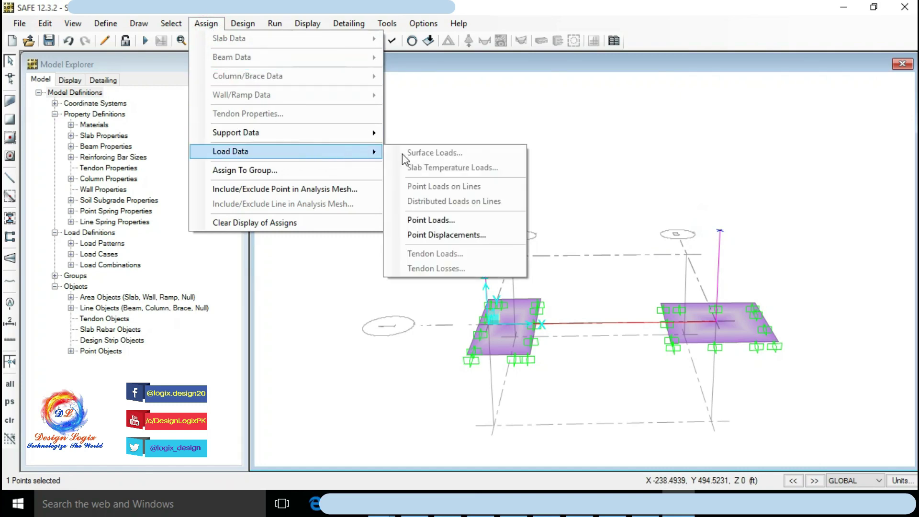
{"action": "left_click", "coordinate": [447, 220]}
{"action": "double_click", "coordinate": [425, 238]}
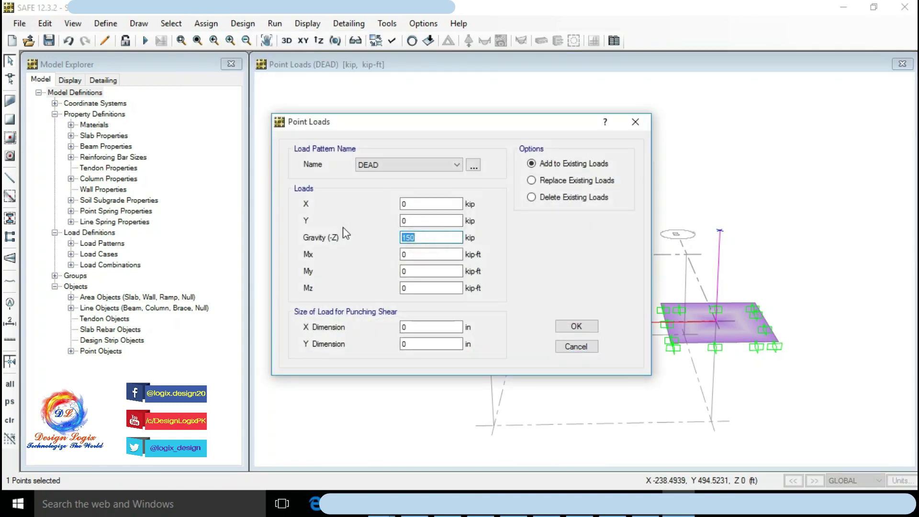
{"action": "left_click", "coordinate": [576, 326]}
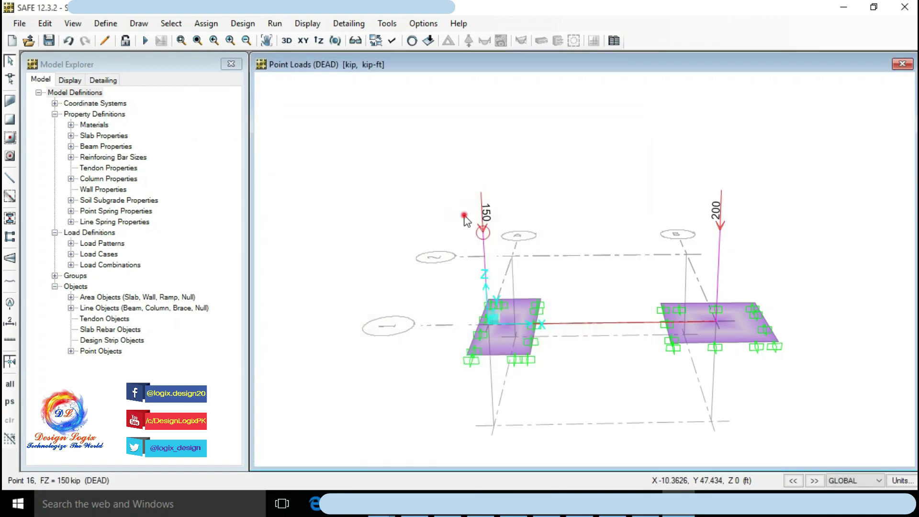
- Apply a 200 kip LIVE gravity point load at the left column top
{"action": "left_click", "coordinate": [206, 23]}
{"action": "mouse_move", "coordinate": [335, 151]}
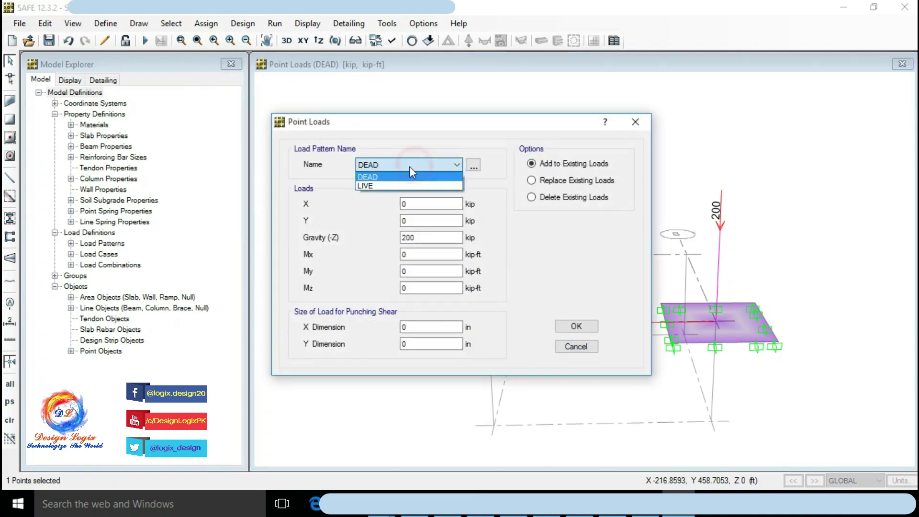
{"action": "left_click", "coordinate": [364, 186]}
{"action": "double_click", "coordinate": [416, 237]}
{"action": "left_click", "coordinate": [420, 239]}
{"action": "left_click", "coordinate": [575, 325]}
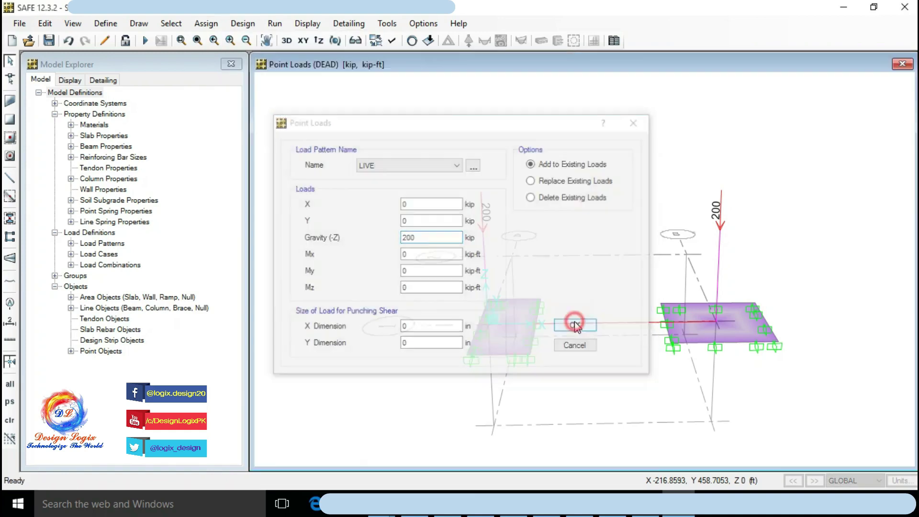
- Apply a 300 kip LIVE gravity point load at the right column top and return to plan view
{"action": "left_click", "coordinate": [206, 23]}
{"action": "mouse_move", "coordinate": [287, 151]}
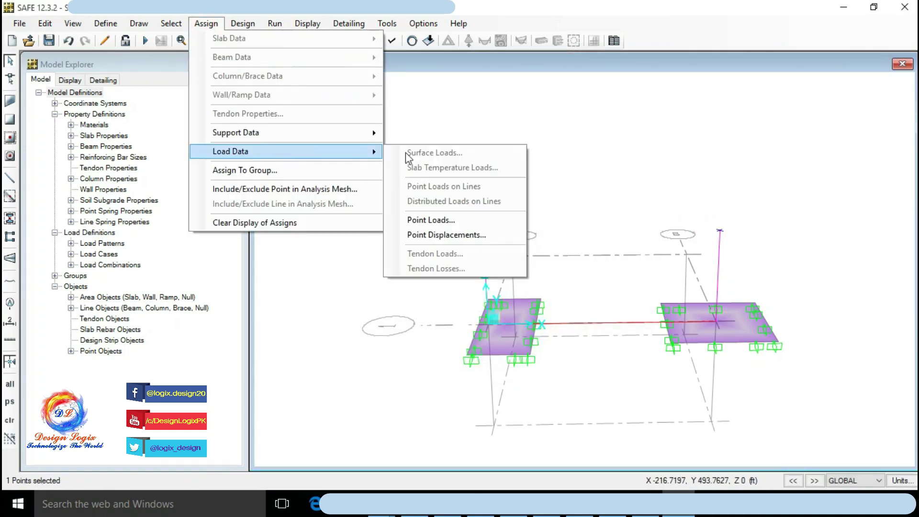
{"action": "left_click", "coordinate": [431, 219]}
{"action": "double_click", "coordinate": [421, 238]}
{"action": "type", "text": "300"}
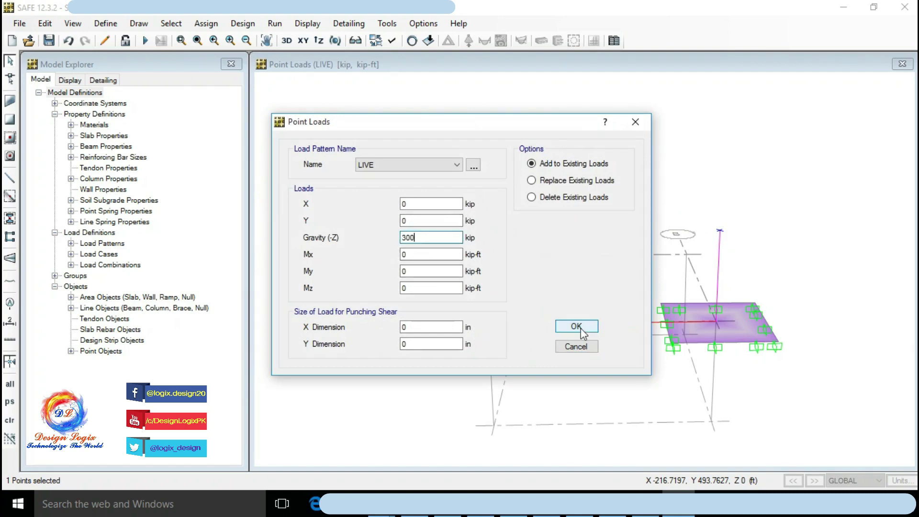
{"action": "left_click", "coordinate": [576, 326]}
{"action": "left_click", "coordinate": [286, 41]}
{"action": "left_click", "coordinate": [303, 41]}
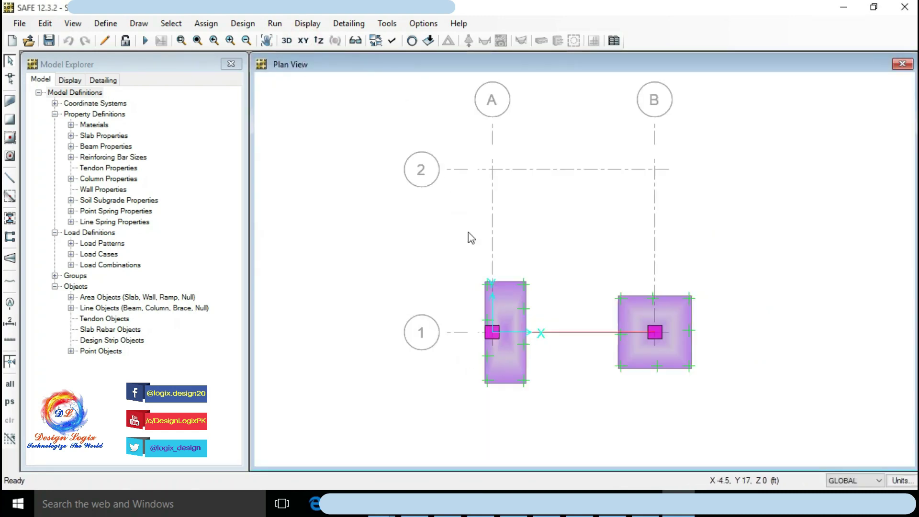
- Define a Service load combination adding DEAD and LIVE at scale factor 1
{"action": "left_click", "coordinate": [114, 27]}
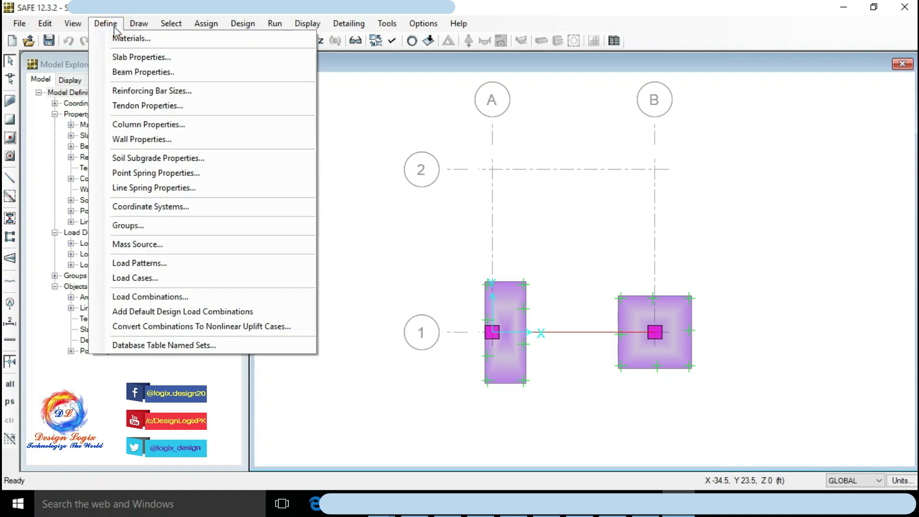
{"action": "left_click", "coordinate": [172, 296]}
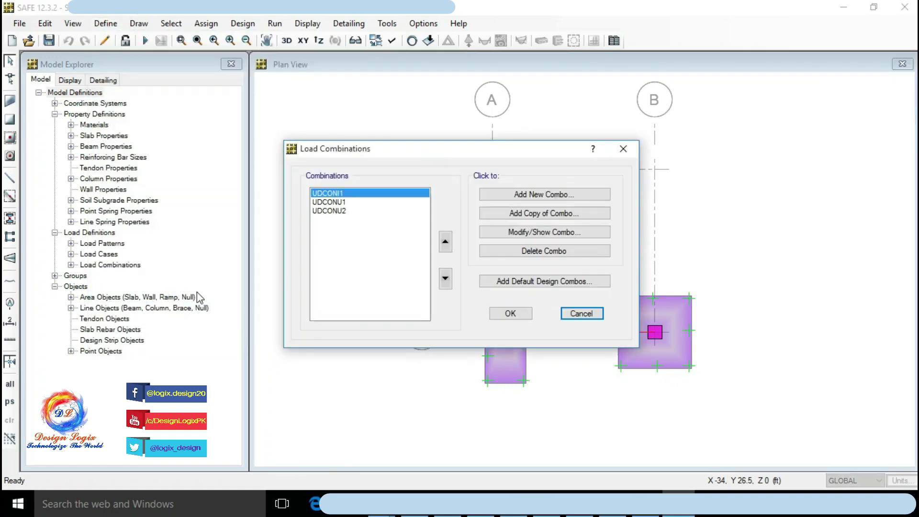
{"action": "left_click", "coordinate": [416, 201]}
{"action": "left_click", "coordinate": [490, 194]}
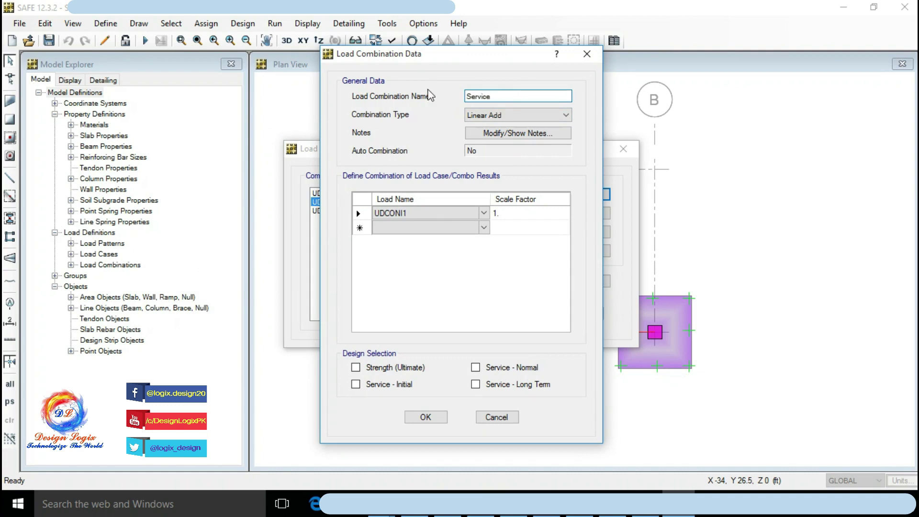
{"action": "left_click", "coordinate": [484, 213]}
{"action": "left_click", "coordinate": [437, 253]}
{"action": "left_click", "coordinate": [483, 228]}
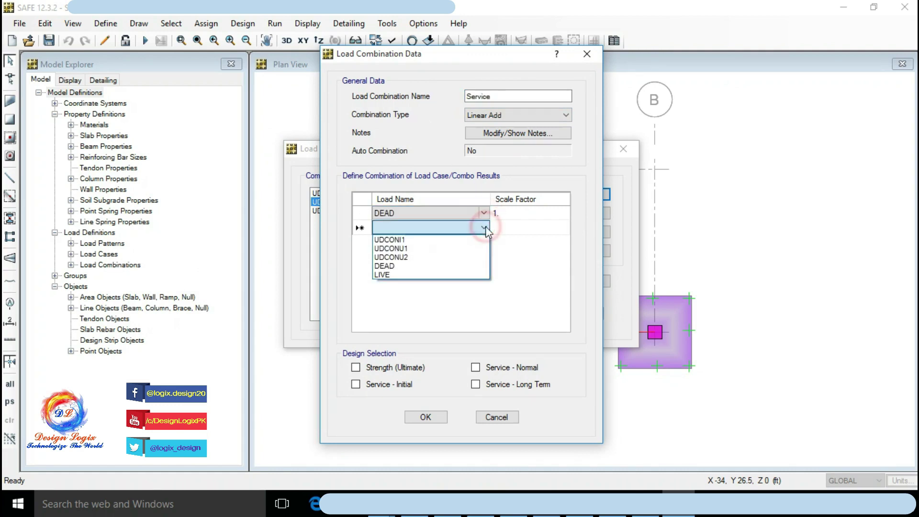
{"action": "left_click", "coordinate": [451, 270]}
{"action": "left_click", "coordinate": [484, 228]}
{"action": "left_click", "coordinate": [468, 276]}
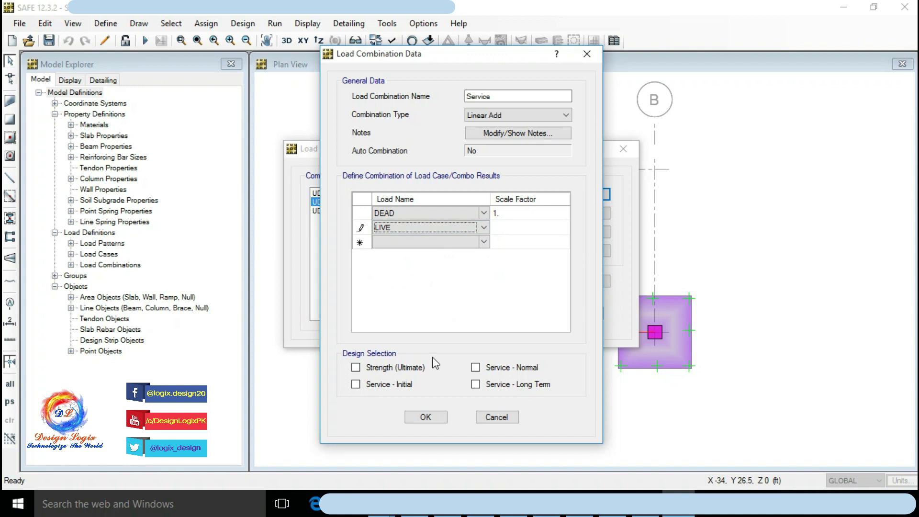
{"action": "left_click", "coordinate": [436, 417]}
{"action": "left_click", "coordinate": [509, 312]}
{"action": "left_click", "coordinate": [275, 23]}
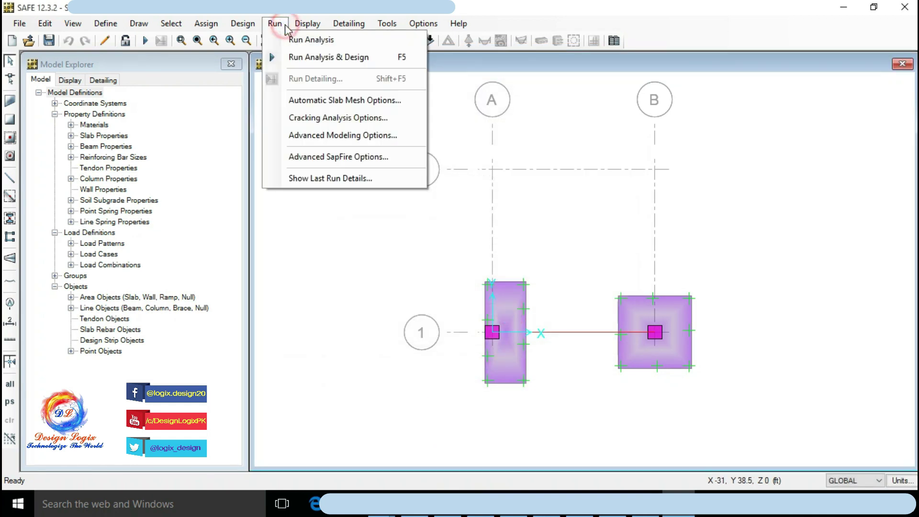
- Run analysis and design, then plot the Service combination's deformed-shape displacement contours
{"action": "left_click", "coordinate": [295, 57]}
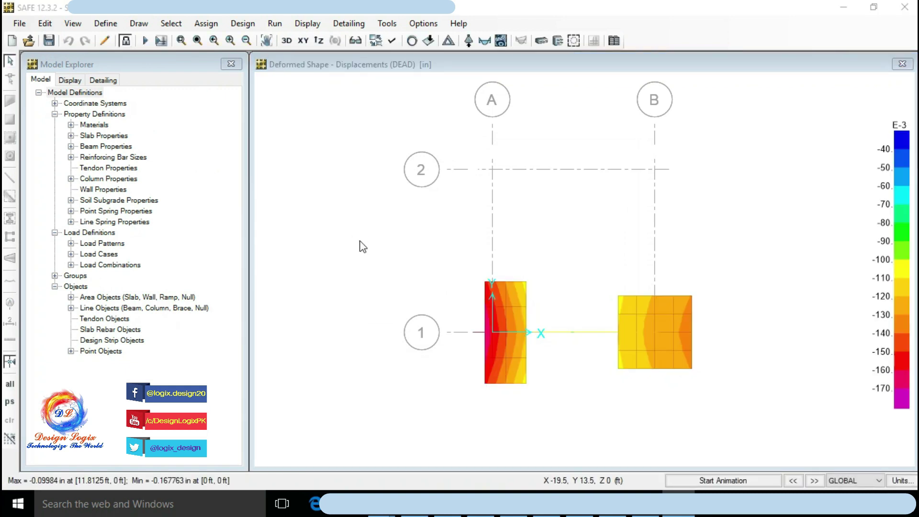
{"action": "left_click", "coordinate": [310, 24]}
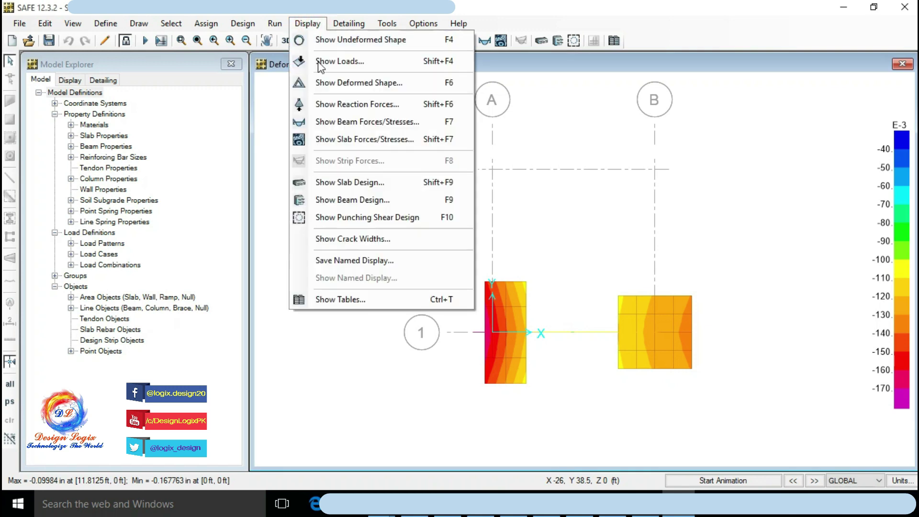
{"action": "left_click", "coordinate": [320, 82]}
{"action": "left_click", "coordinate": [388, 172]}
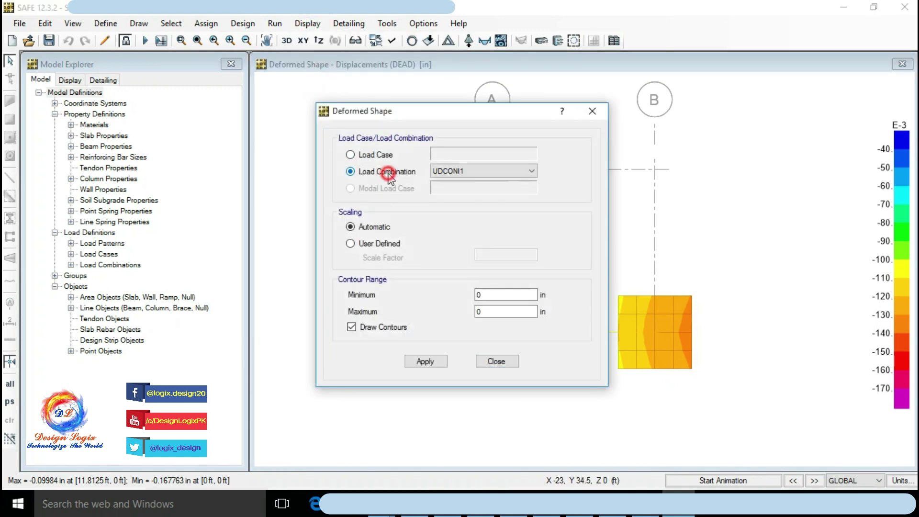
{"action": "left_click", "coordinate": [483, 171]}
{"action": "left_click", "coordinate": [447, 197]}
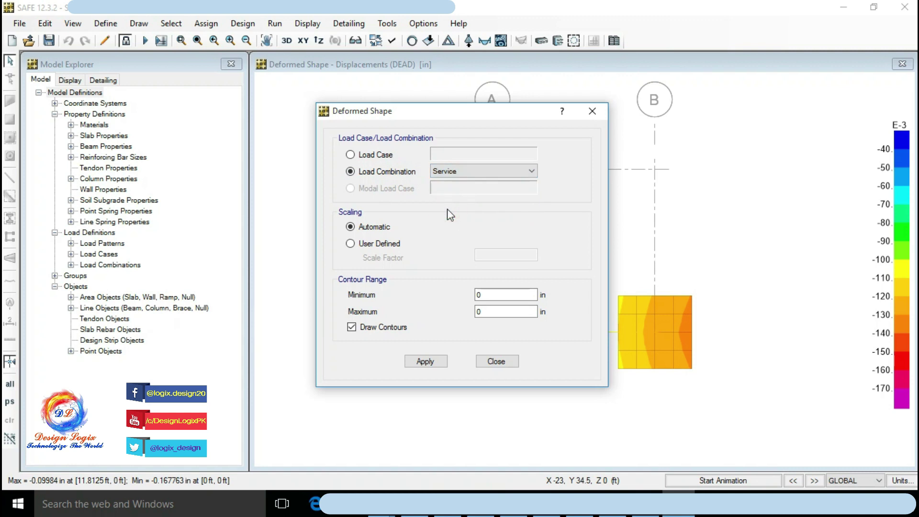
{"action": "left_click", "coordinate": [425, 361]}
{"action": "left_click", "coordinate": [503, 361]}
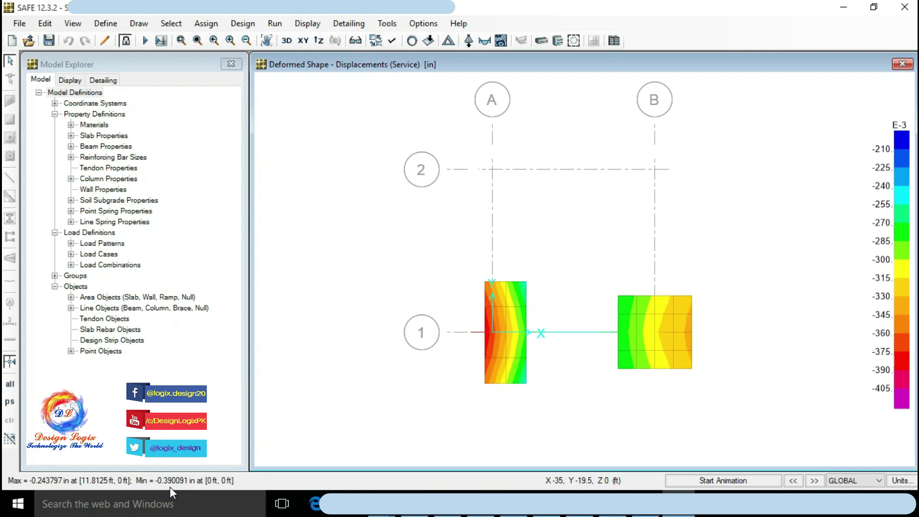
- Plot the Service soil pressure contours on the undeformed shape
{"action": "left_click", "coordinate": [206, 23]}
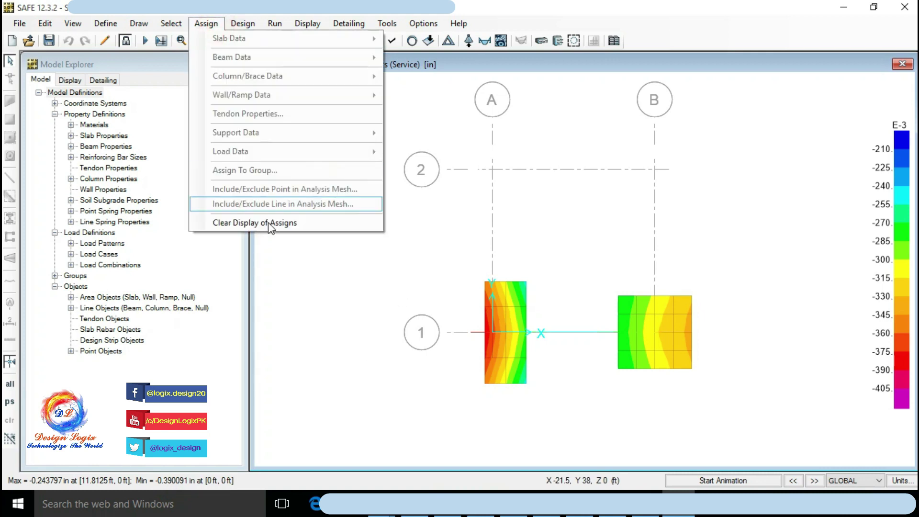
{"action": "left_click", "coordinate": [225, 222]}
{"action": "left_click", "coordinate": [307, 24]}
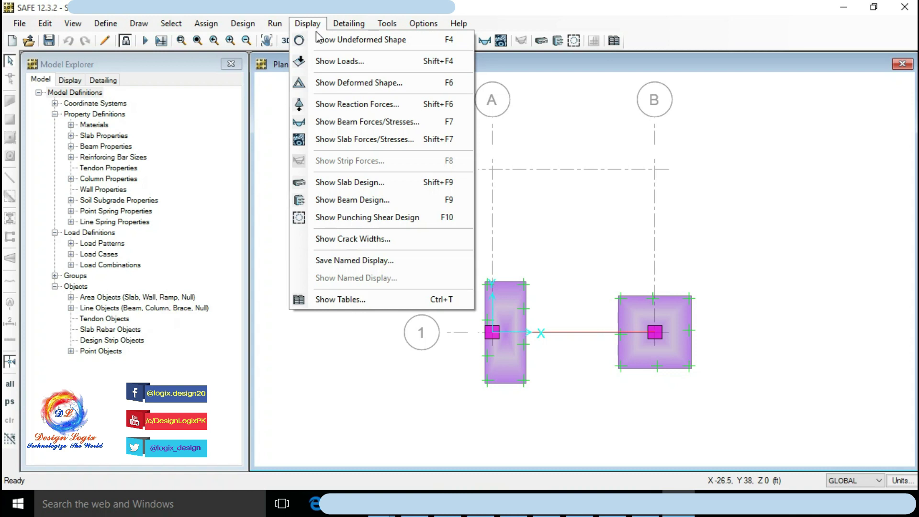
{"action": "left_click", "coordinate": [359, 104]}
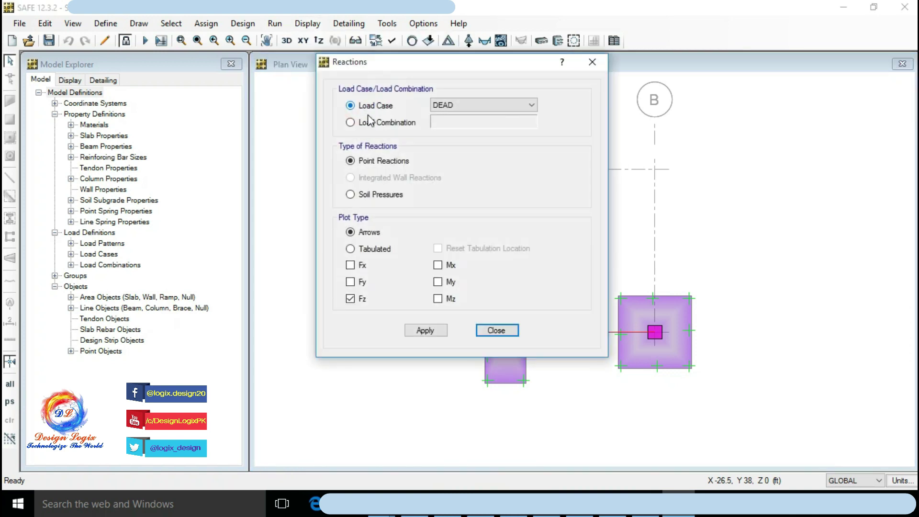
{"action": "left_click", "coordinate": [383, 122]}
{"action": "left_click", "coordinate": [531, 121]}
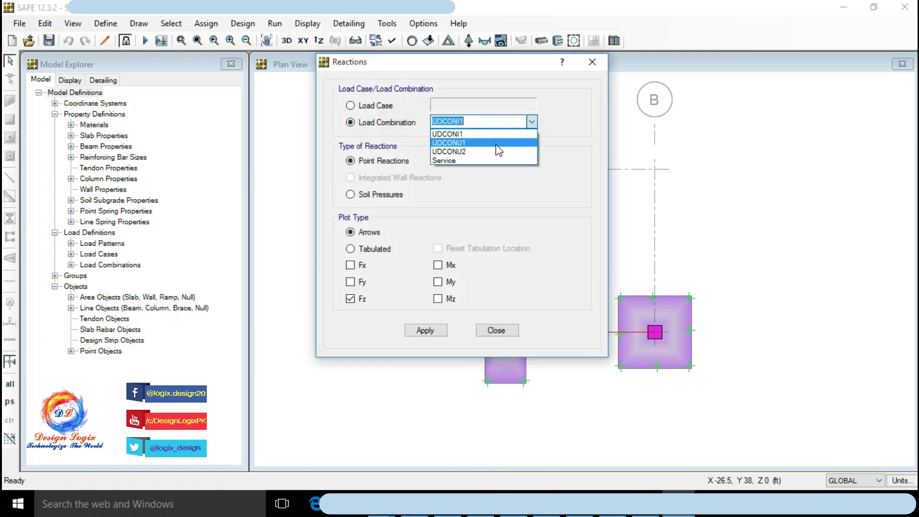
{"action": "left_click", "coordinate": [474, 159]}
{"action": "left_click", "coordinate": [399, 196]}
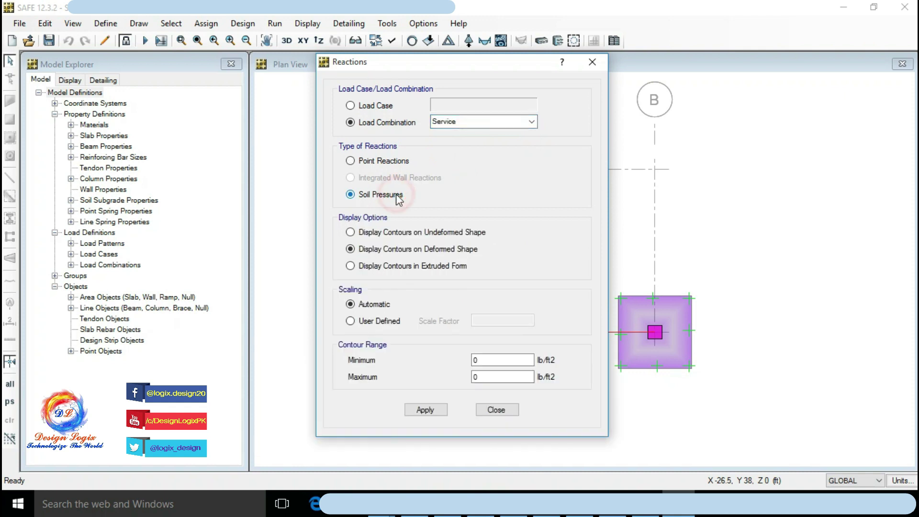
{"action": "left_click", "coordinate": [427, 234]}
{"action": "left_click", "coordinate": [426, 410]}
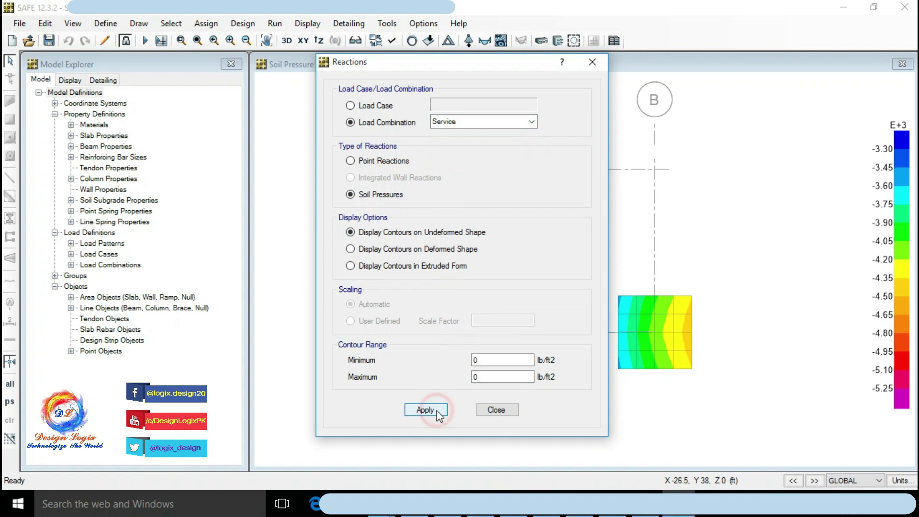
{"action": "left_click", "coordinate": [496, 409]}
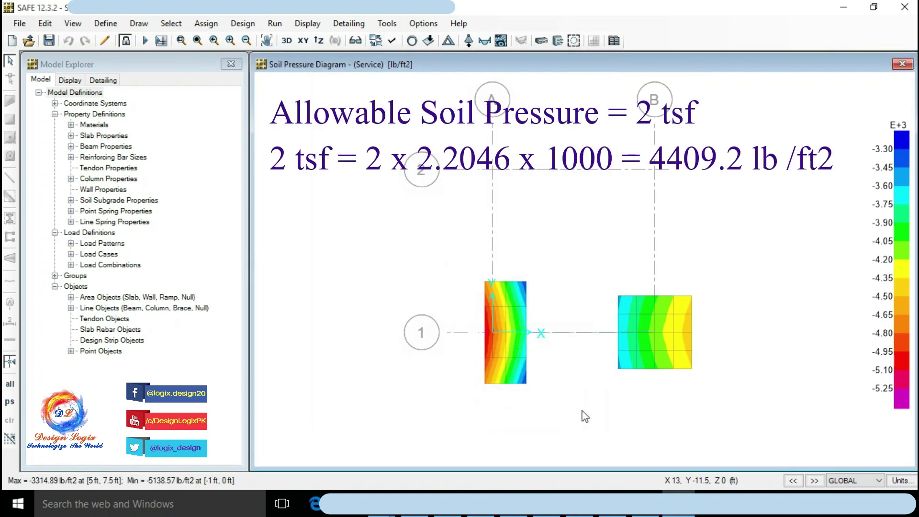
- Review the -5138.57 lb/ft2 peak pressure against the 4409.2 allowable and unlock the model
{"action": "scroll", "coordinate": [634, 402], "scroll_direction": "up", "scroll_amount": 1}
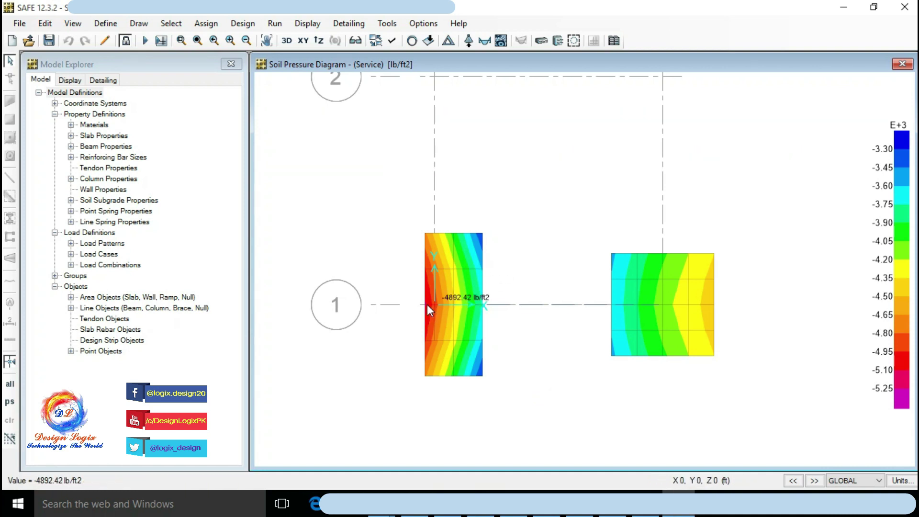
{"action": "scroll", "coordinate": [426, 303], "scroll_direction": "up", "scroll_amount": 2}
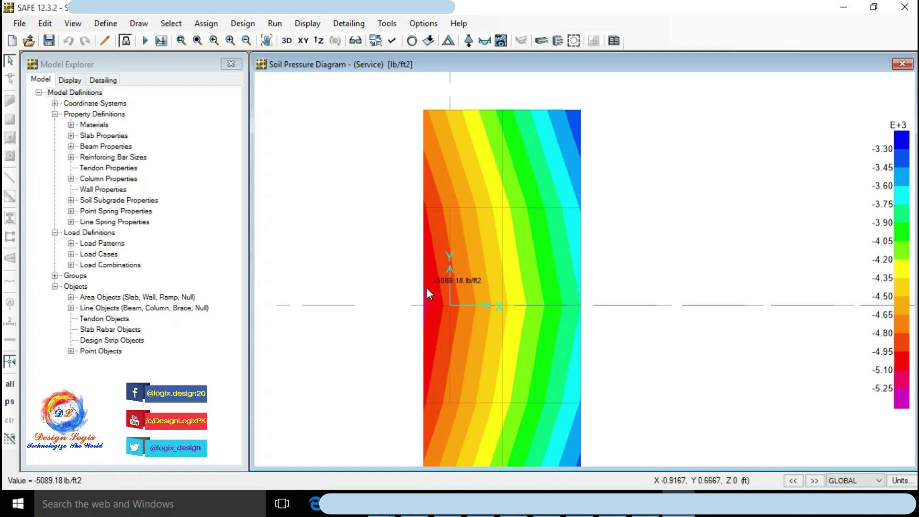
{"action": "scroll", "coordinate": [447, 306], "scroll_direction": "down", "scroll_amount": 3}
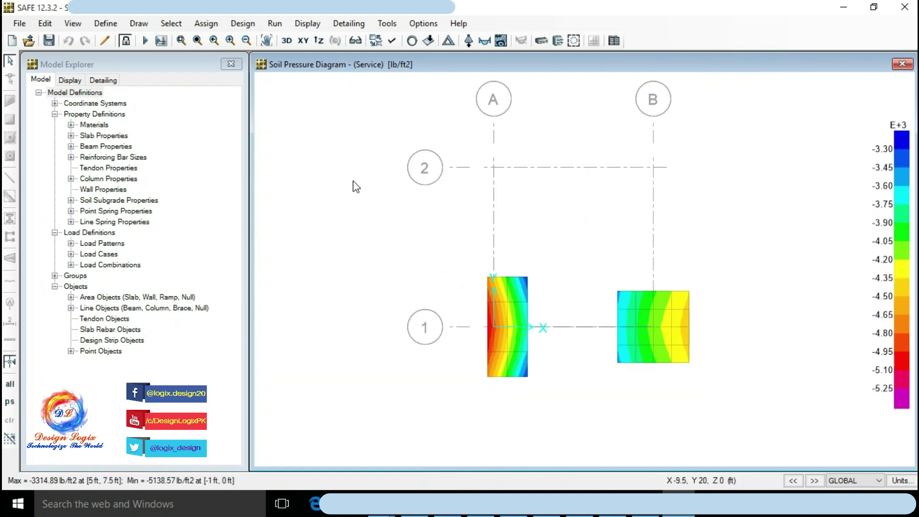
{"action": "left_click", "coordinate": [126, 40]}
- Rename the strap beam section to B 24x42 and set its depth to 42 in
{"action": "left_click", "coordinate": [494, 301]}
{"action": "left_click", "coordinate": [114, 23]}
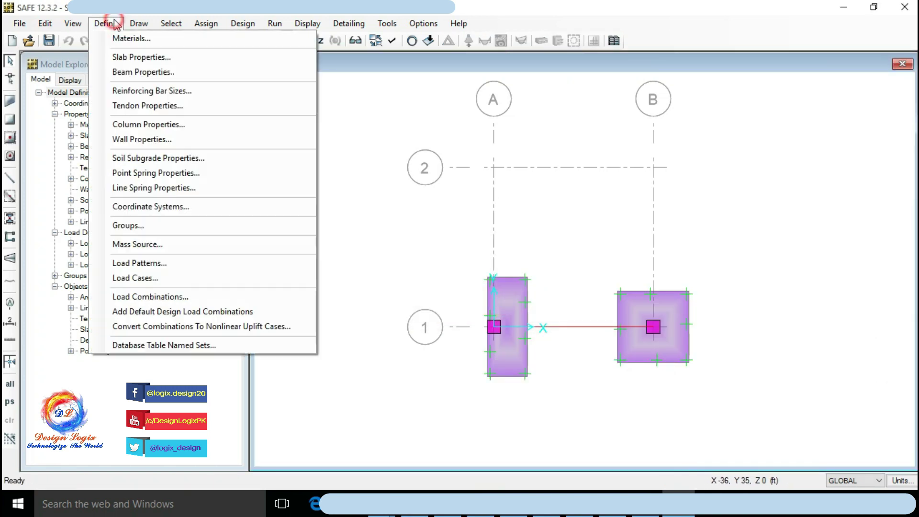
{"action": "left_click", "coordinate": [143, 72]}
{"action": "left_click", "coordinate": [556, 239]}
{"action": "left_click", "coordinate": [348, 109]}
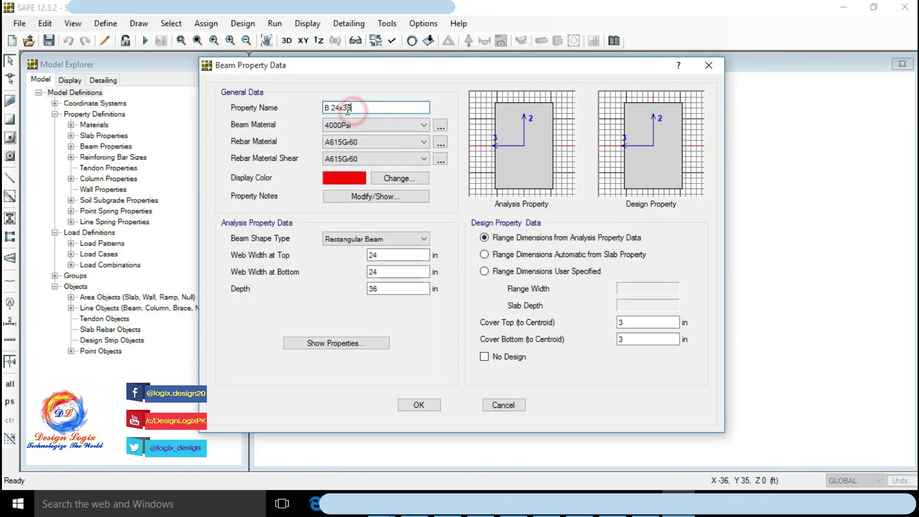
{"action": "left_click_drag", "start_coordinate": [351, 108], "coordinate": [344, 110]}
{"action": "type", "text": "42"}
{"action": "double_click", "coordinate": [383, 289]}
{"action": "type", "text": "42"}
{"action": "key", "text": "shift+Tab"}
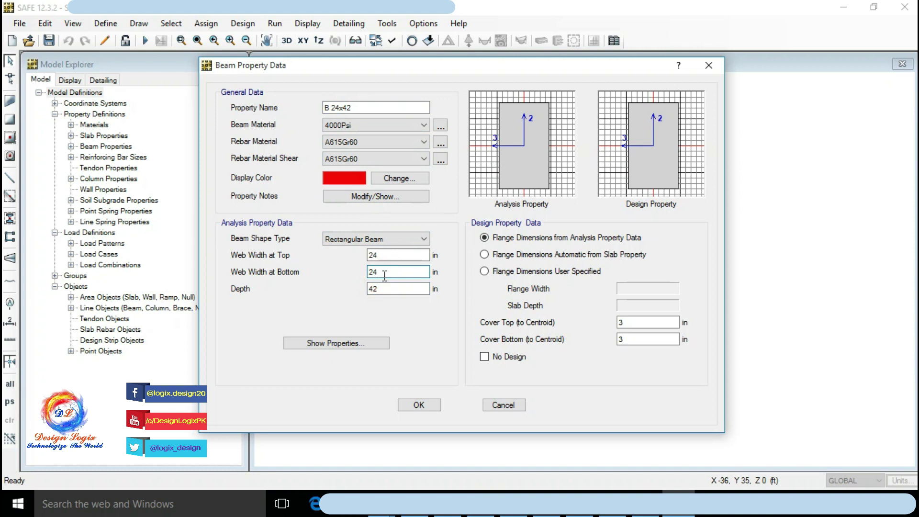
{"action": "left_click", "coordinate": [419, 405]}
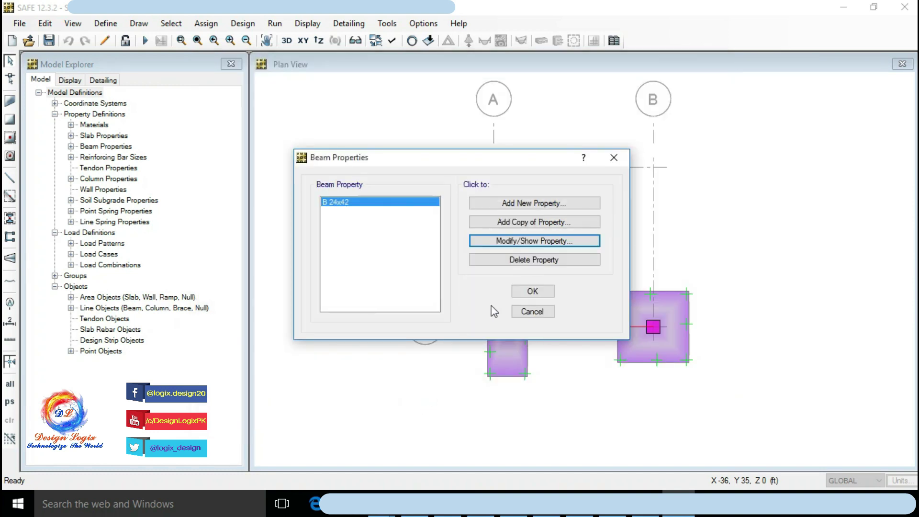
{"action": "left_click", "coordinate": [542, 292]}
- Select the left footing's bottom and top edges
{"action": "scroll", "coordinate": [533, 365], "scroll_direction": "up", "scroll_amount": 2}
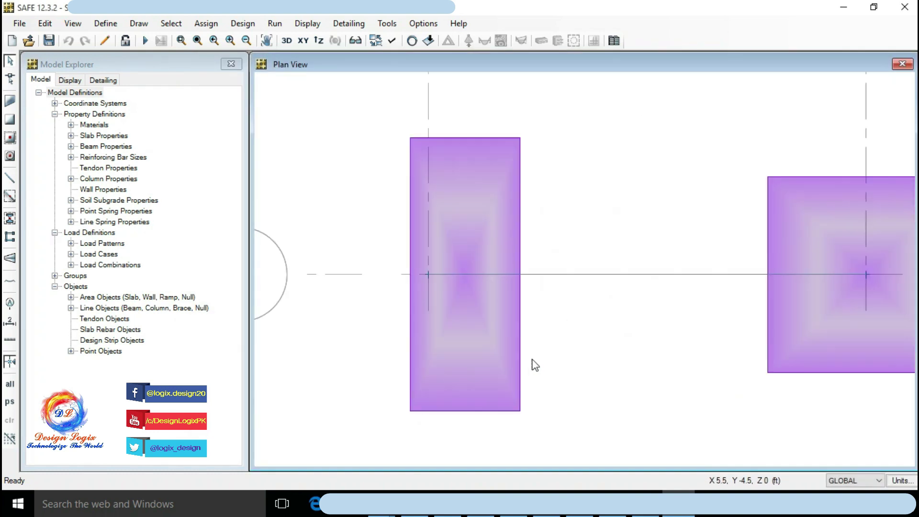
{"action": "scroll", "coordinate": [527, 404], "scroll_direction": "up", "scroll_amount": 2}
{"action": "scroll", "coordinate": [459, 421], "scroll_direction": "up", "scroll_amount": 1}
{"action": "left_click", "coordinate": [465, 422]}
{"action": "scroll", "coordinate": [461, 424], "scroll_direction": "down", "scroll_amount": 2}
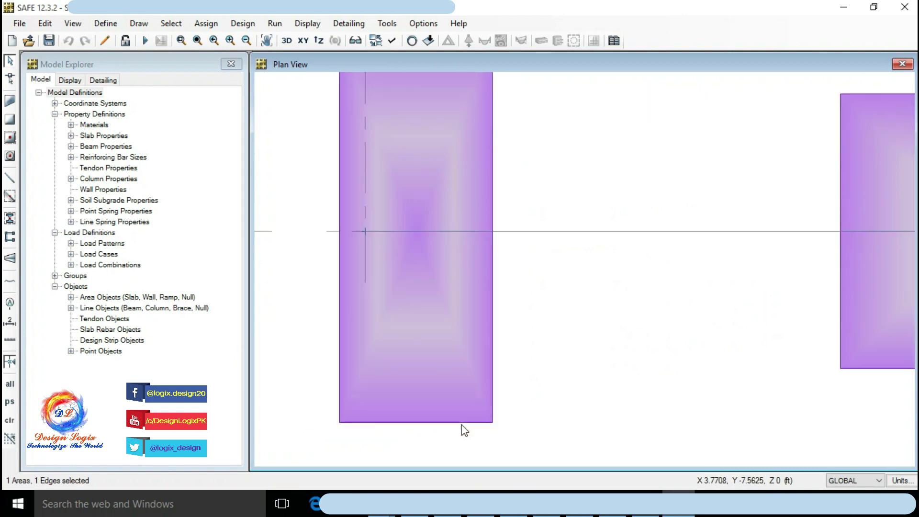
{"action": "scroll", "coordinate": [443, 226], "scroll_direction": "up", "scroll_amount": 2}
{"action": "scroll", "coordinate": [485, 236], "scroll_direction": "up", "scroll_amount": 2}
{"action": "left_click", "coordinate": [484, 233]}
{"action": "scroll", "coordinate": [485, 233], "scroll_direction": "down", "scroll_amount": 3}
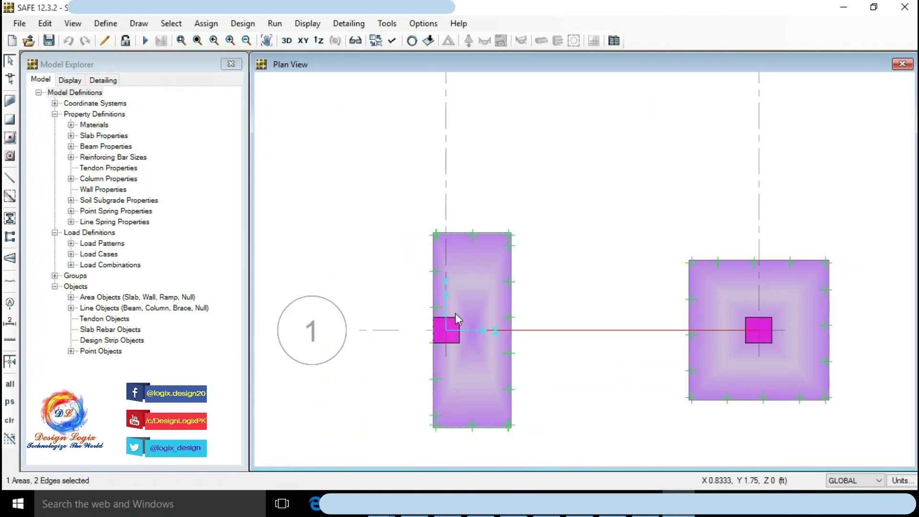
- Expand the selected footing edges outward by an 18 in offset
{"action": "left_click", "coordinate": [45, 23]}
{"action": "mouse_move", "coordinate": [186, 295]}
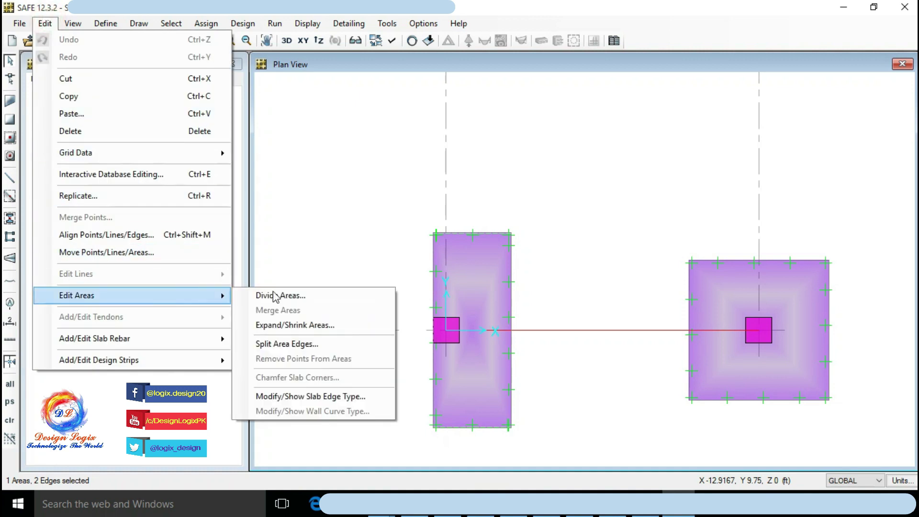
{"action": "left_click", "coordinate": [306, 322]}
{"action": "double_click", "coordinate": [470, 211]}
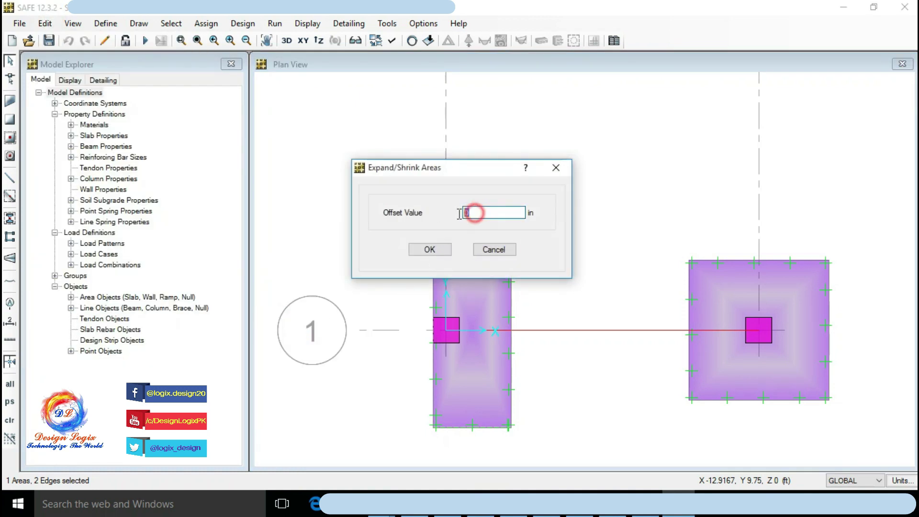
{"action": "type", "text": "18"}
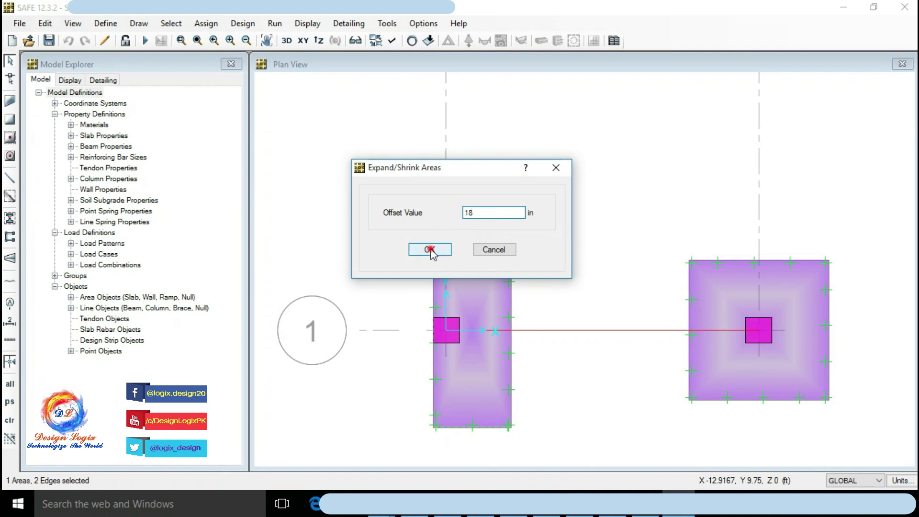
{"action": "left_click", "coordinate": [430, 249]}
{"action": "scroll", "coordinate": [369, 262], "scroll_direction": "down", "scroll_amount": 2}
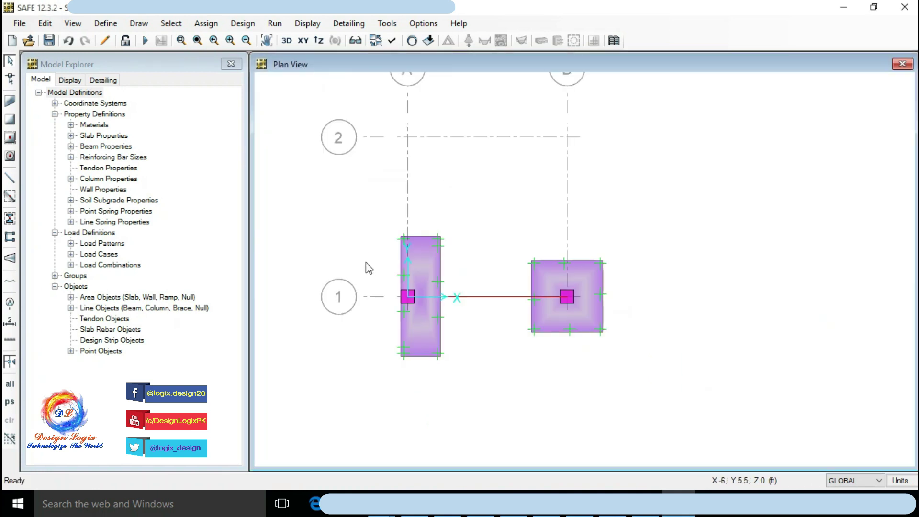
- Rerun the analysis and display Service soil pressures, peaking near -4381.83 lb/ft2
{"action": "left_click", "coordinate": [276, 24]}
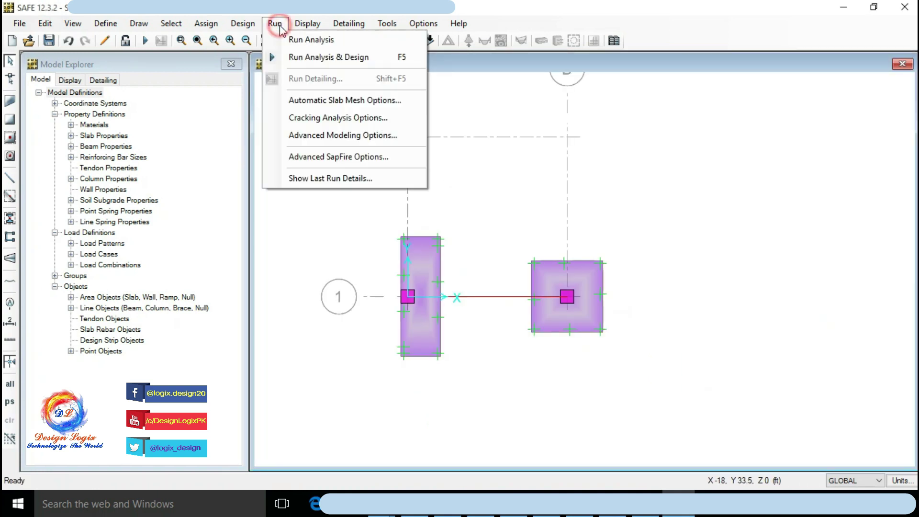
{"action": "left_click", "coordinate": [306, 40]}
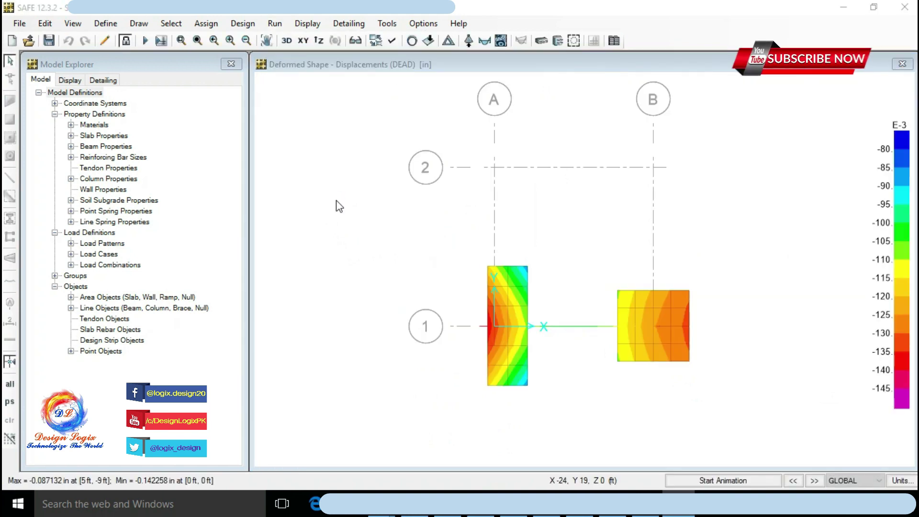
{"action": "left_click", "coordinate": [307, 23]}
{"action": "left_click", "coordinate": [340, 102]}
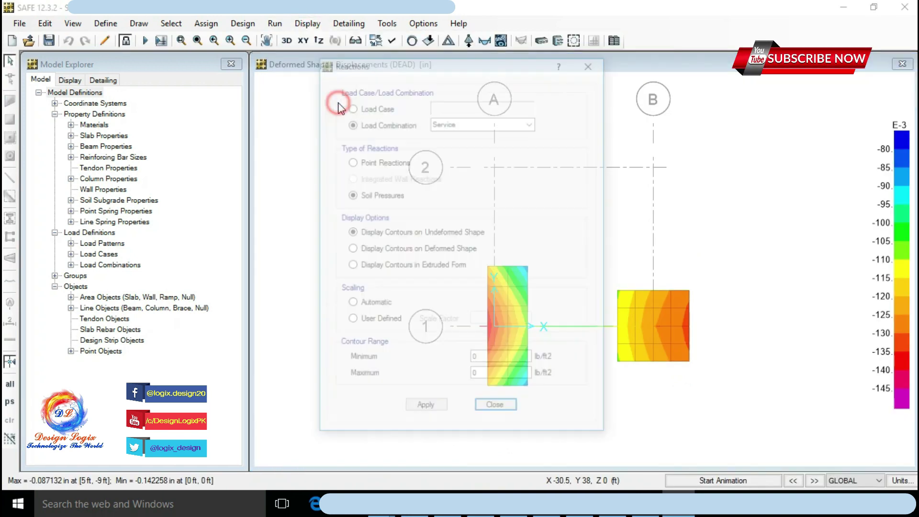
{"action": "left_click", "coordinate": [401, 197]}
{"action": "left_click", "coordinate": [435, 407]}
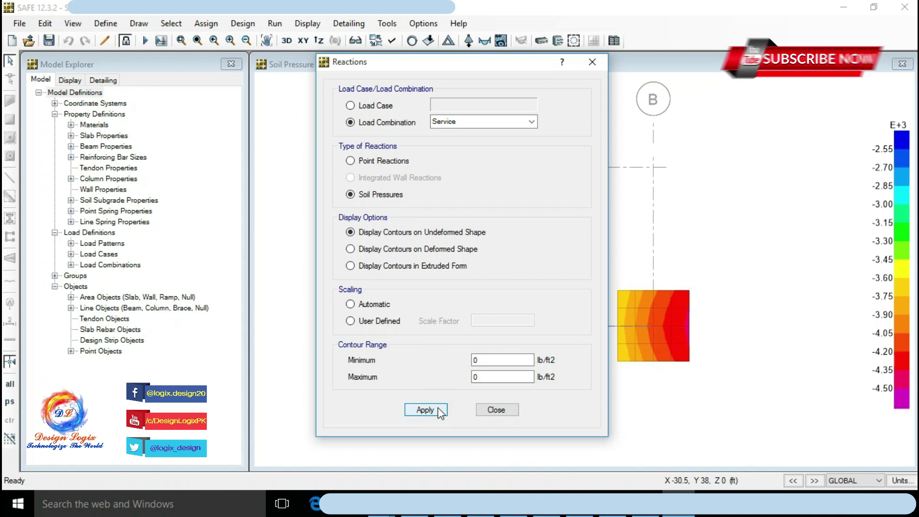
{"action": "left_click", "coordinate": [497, 410]}
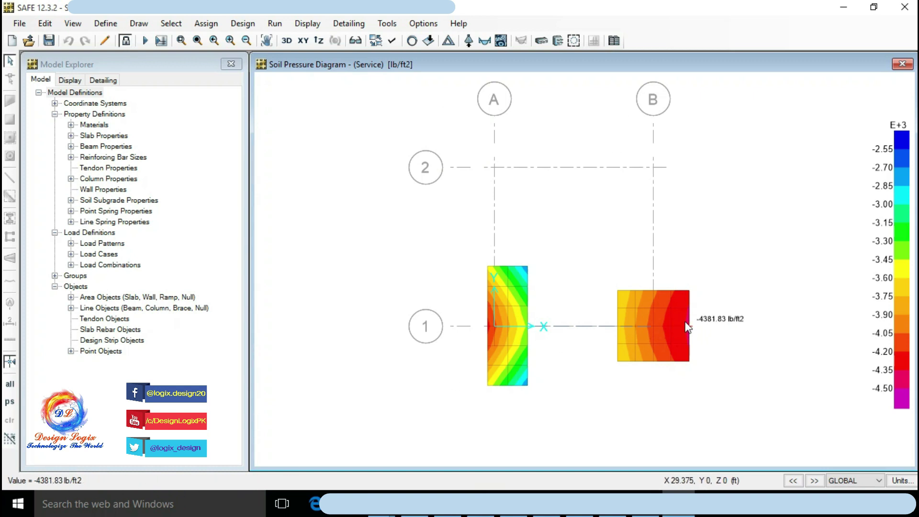
{"action": "mouse_move", "coordinate": [492, 322]}
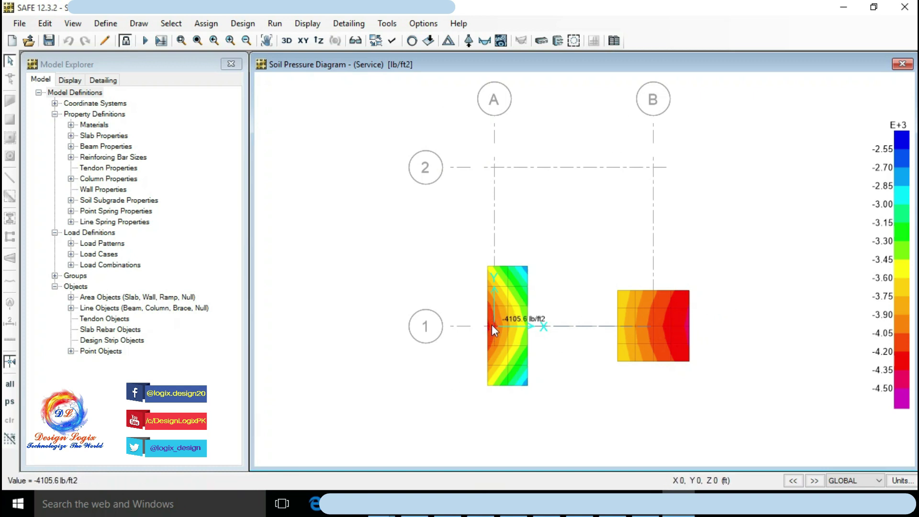
{"action": "left_click", "coordinate": [206, 23]}
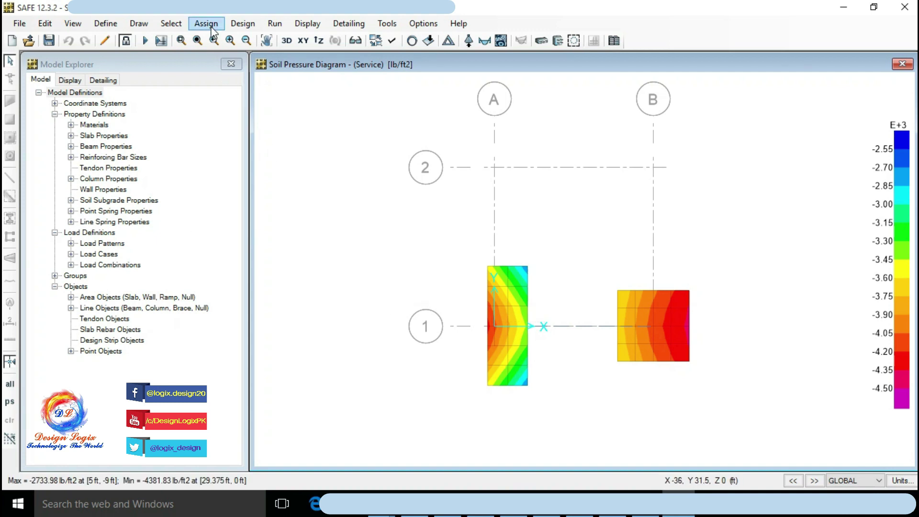
- Clear the result display back to plan view and hide the grid lines
{"action": "left_click", "coordinate": [258, 223]}
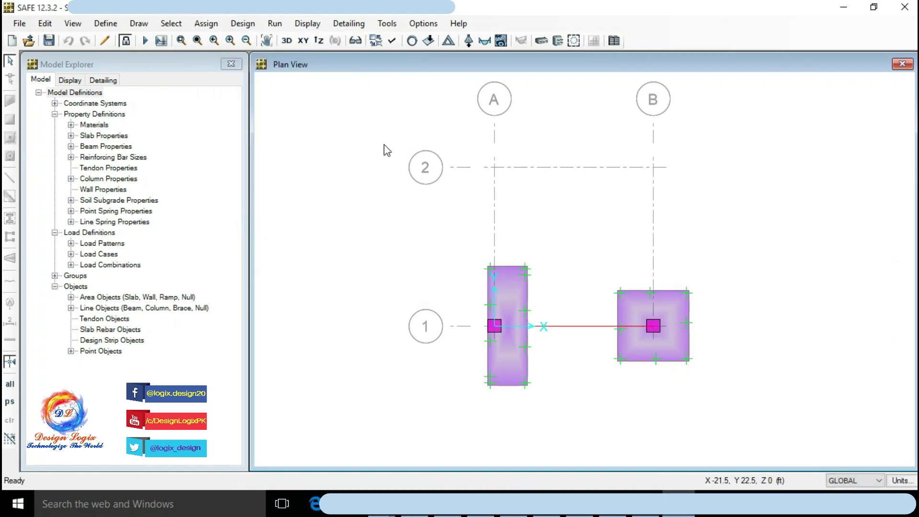
{"action": "left_click", "coordinate": [391, 40]}
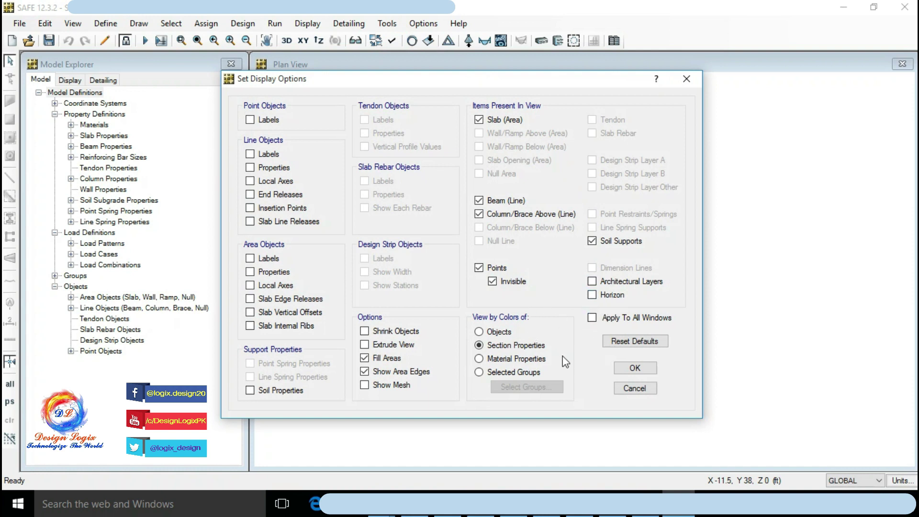
{"action": "left_click", "coordinate": [635, 388]}
{"action": "left_click", "coordinate": [73, 23]}
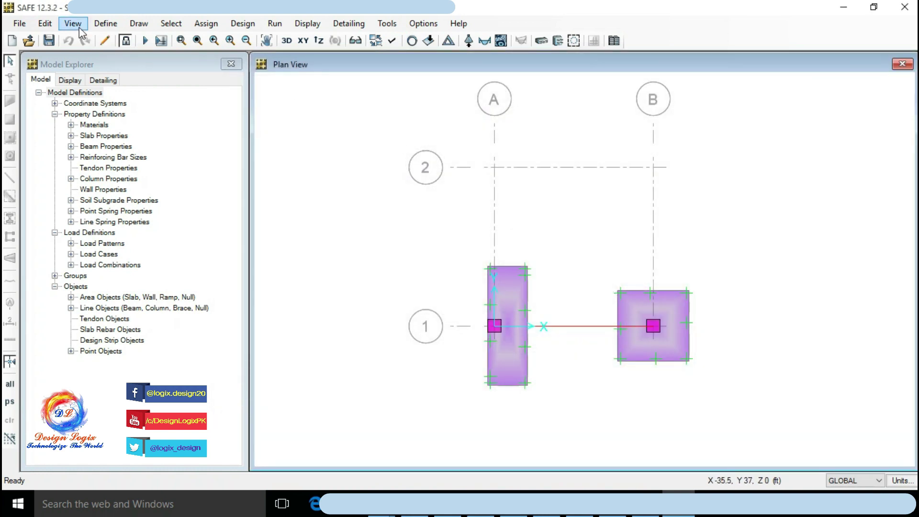
{"action": "left_click", "coordinate": [163, 232]}
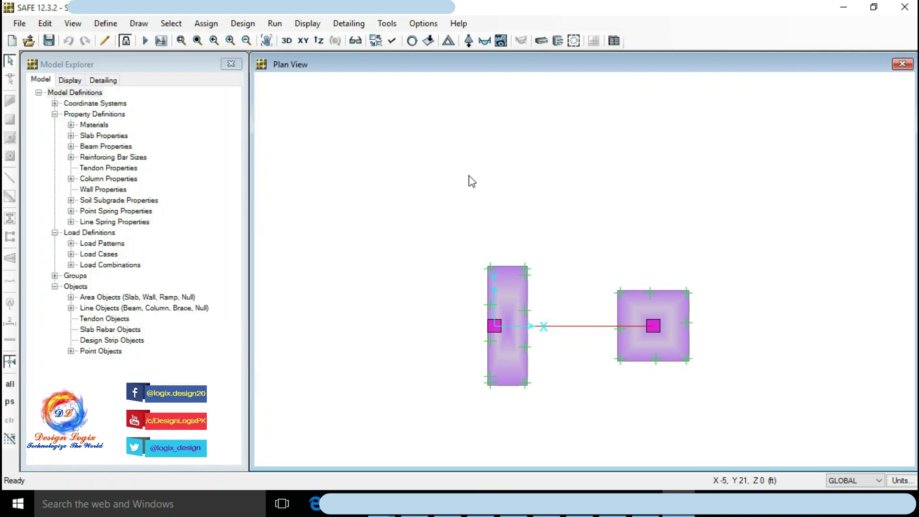
- Show the model in an extruded 3D view, rotated to see the strap beam side-on
{"action": "left_click", "coordinate": [287, 42]}
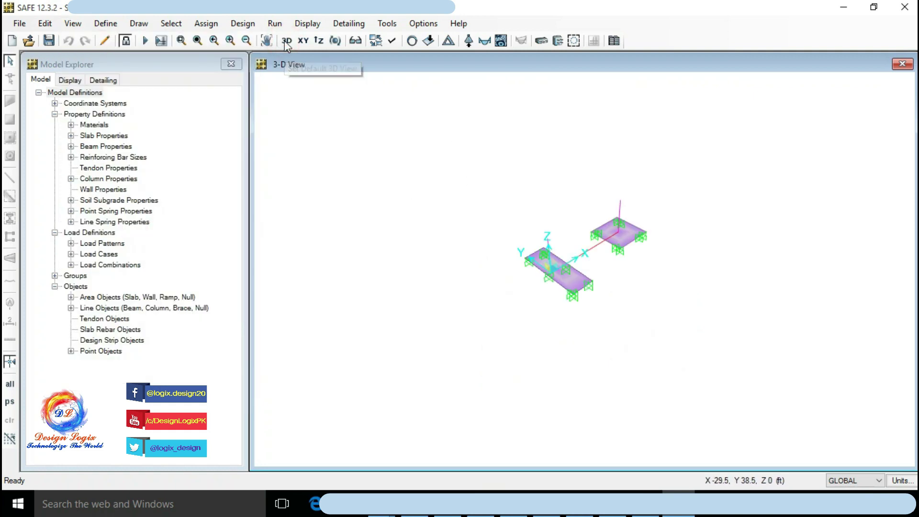
{"action": "left_click", "coordinate": [393, 42]}
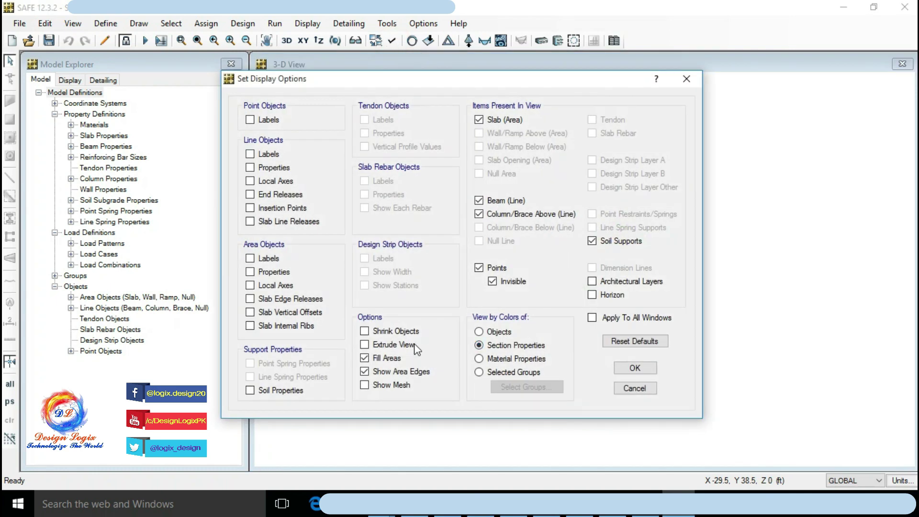
{"action": "left_click", "coordinate": [404, 344]}
{"action": "left_click", "coordinate": [635, 367]}
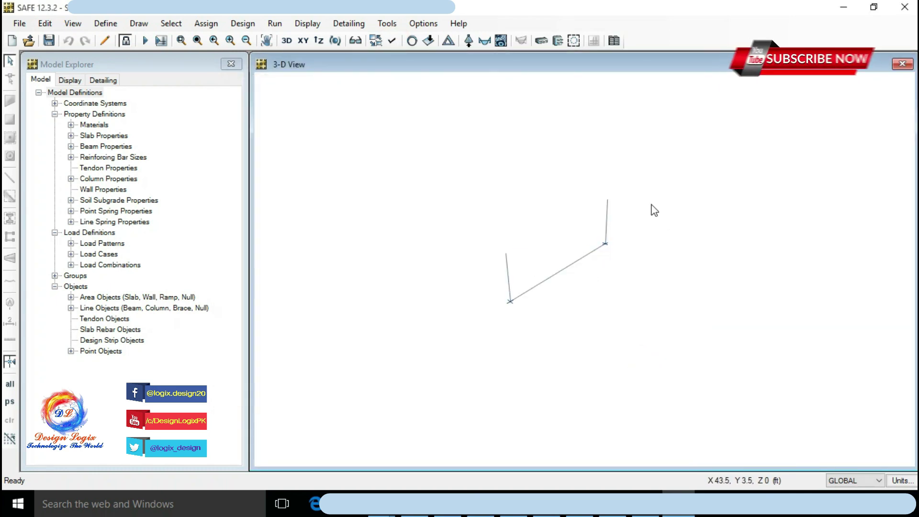
{"action": "left_click", "coordinate": [335, 41]}
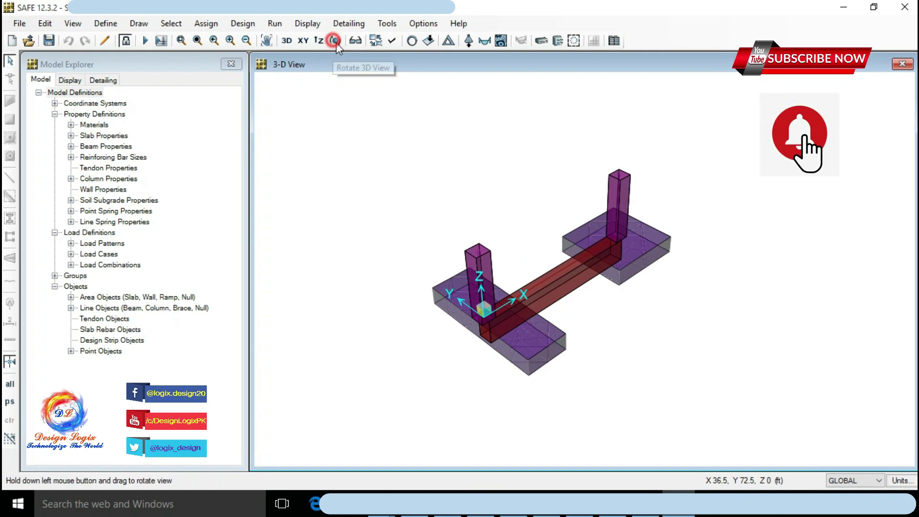
{"action": "left_click_drag", "start_coordinate": [632, 330], "coordinate": [450, 254]}
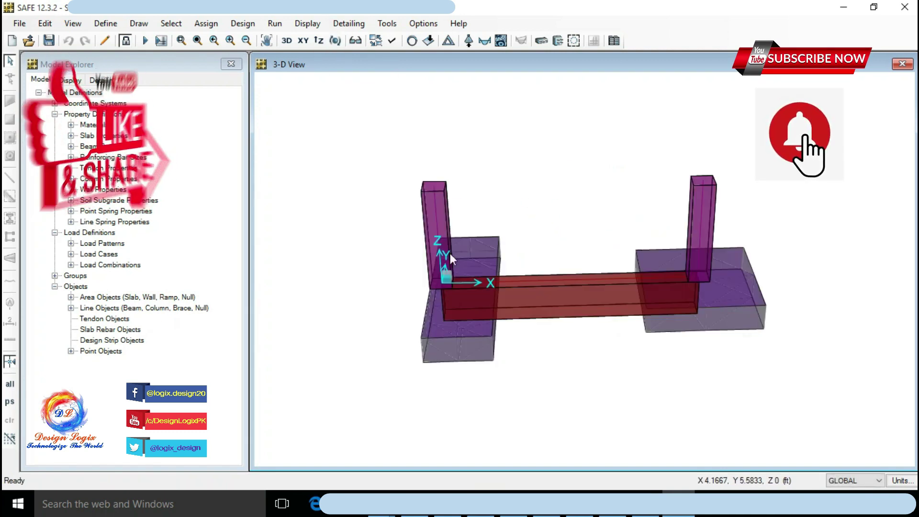